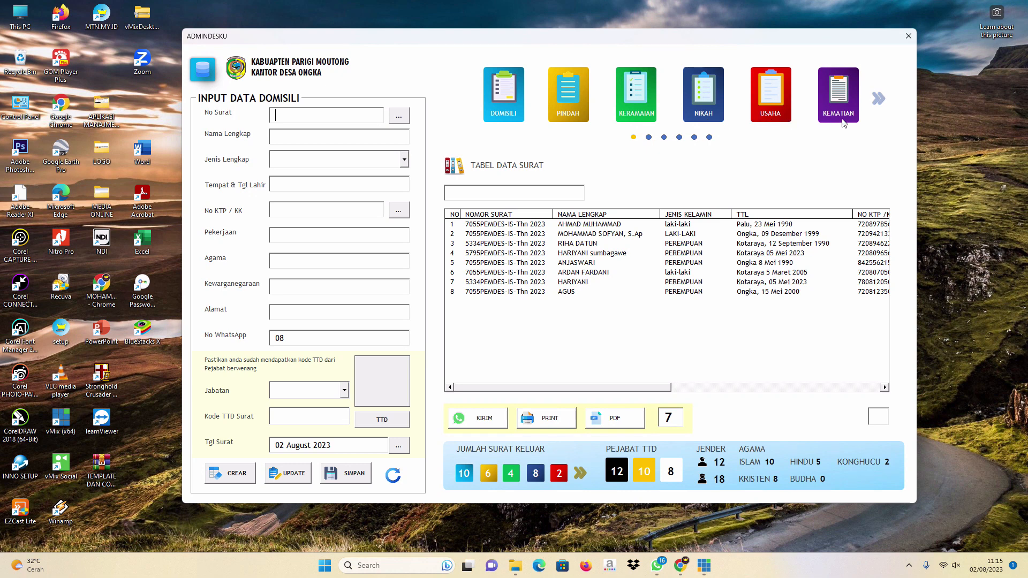
Page forward through the letter types, then return to the first page.
{"action": "left_click", "coordinate": [877, 103]}
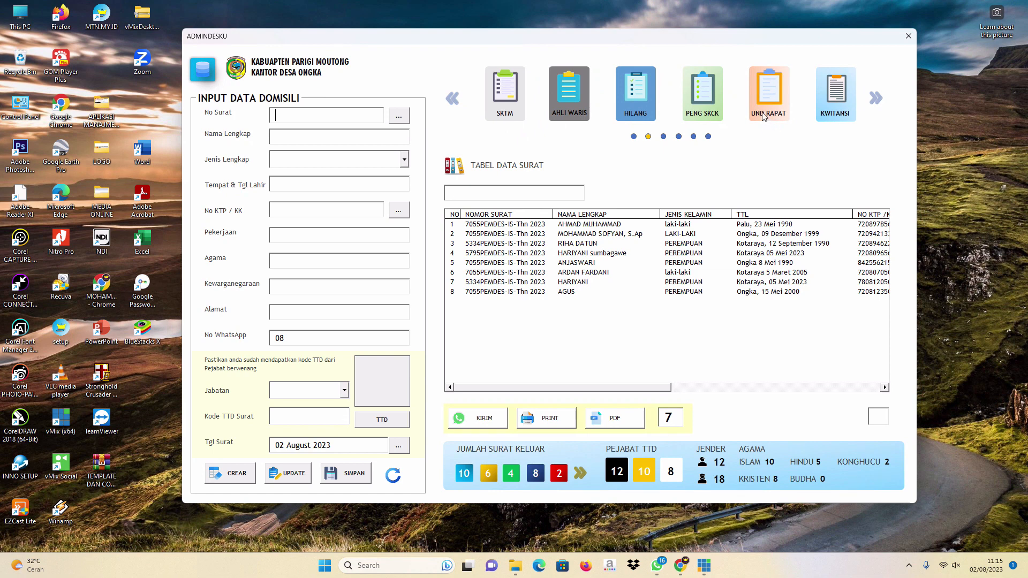
{"action": "left_click", "coordinate": [454, 99]}
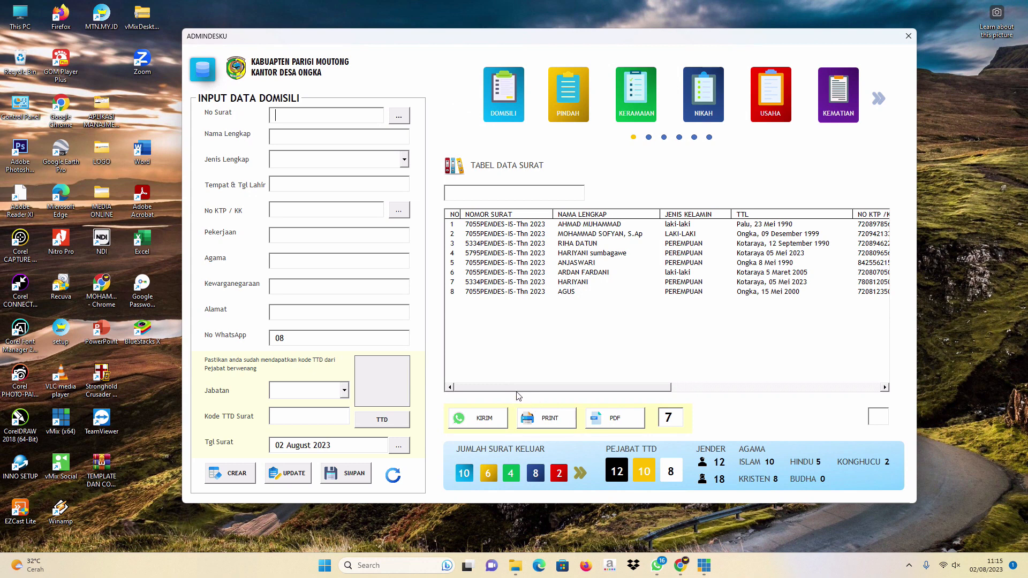
{"action": "mouse_move", "coordinate": [518, 388]}
{"action": "left_mouse_down"}
{"action": "mouse_move", "coordinate": [653, 391]}
{"action": "mouse_move", "coordinate": [502, 395]}
{"action": "left_mouse_up"}
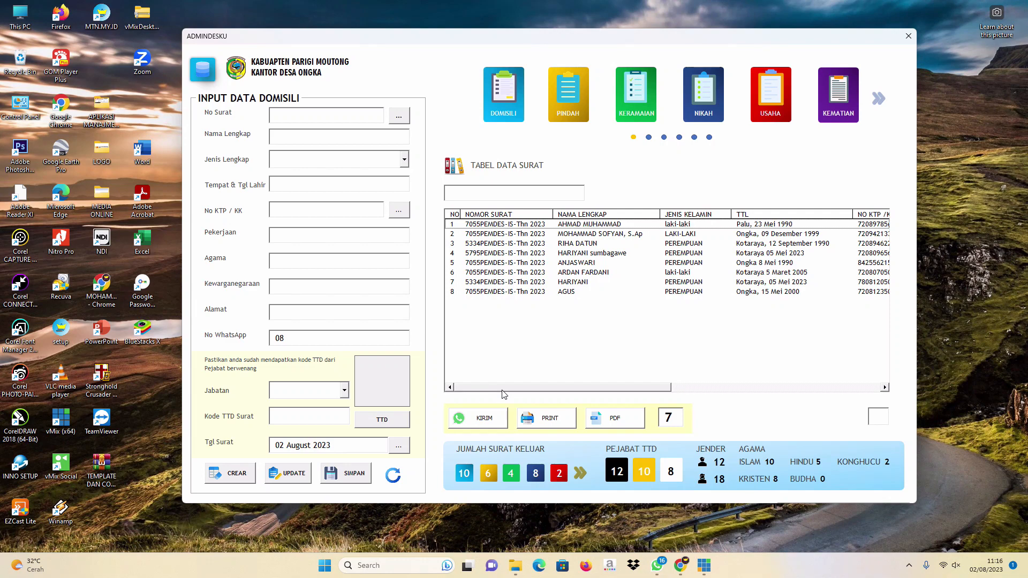
Browse the saved letter files database, select record 29, and close it.
{"action": "left_click", "coordinate": [202, 68]}
{"action": "left_click_drag", "start_coordinate": [379, 120], "coordinate": [412, 124]}
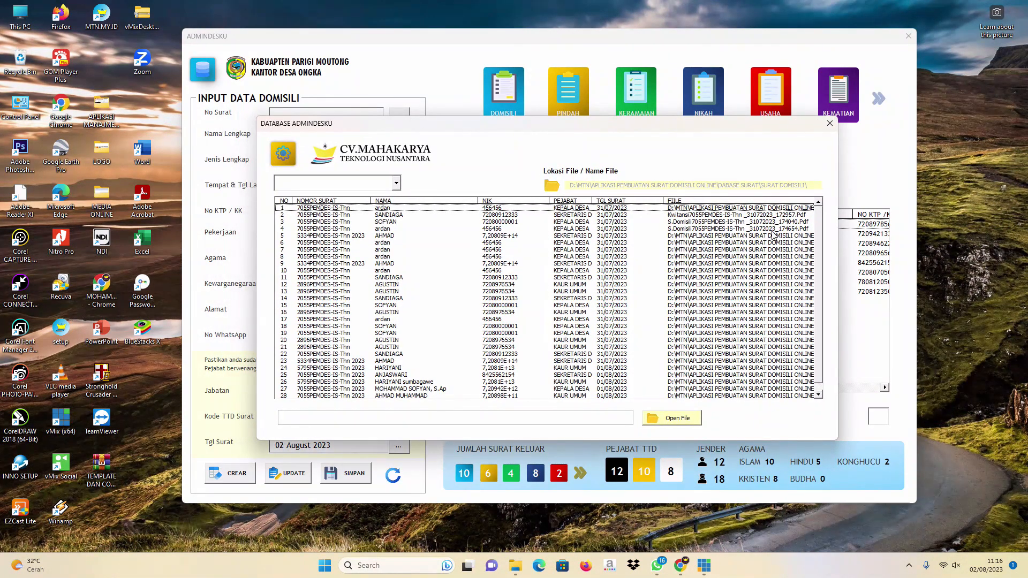
{"action": "scroll", "coordinate": [818, 254], "scroll_direction": "down", "scroll_amount": 2}
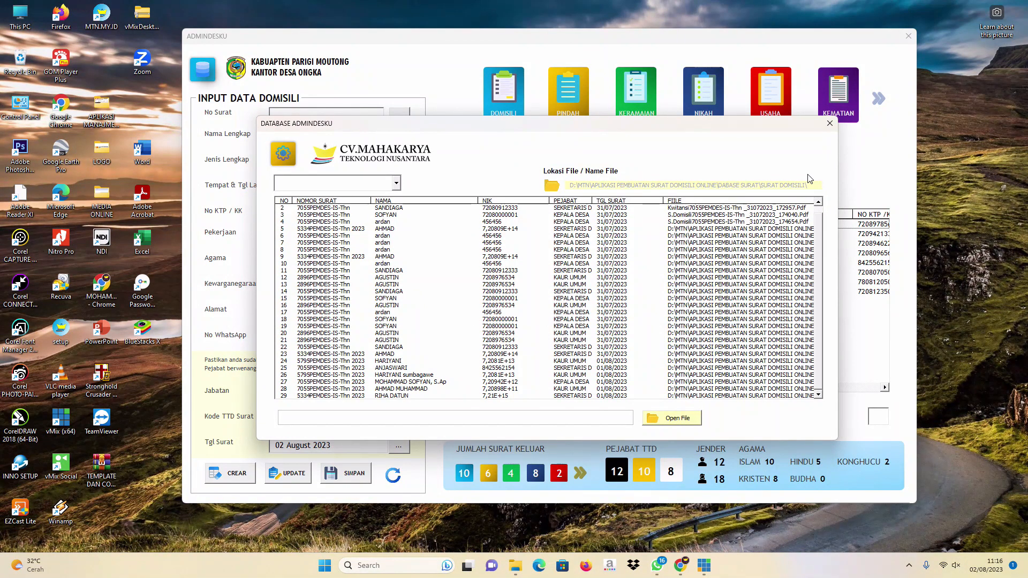
{"action": "left_click_drag", "start_coordinate": [747, 126], "coordinate": [729, 120]}
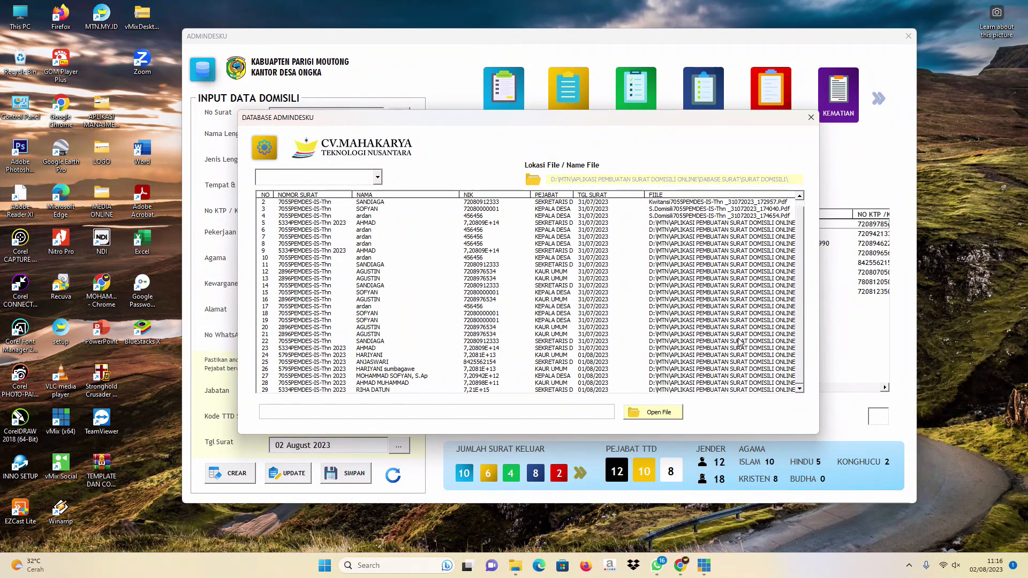
{"action": "left_click", "coordinate": [769, 390]}
{"action": "left_click", "coordinate": [812, 118]}
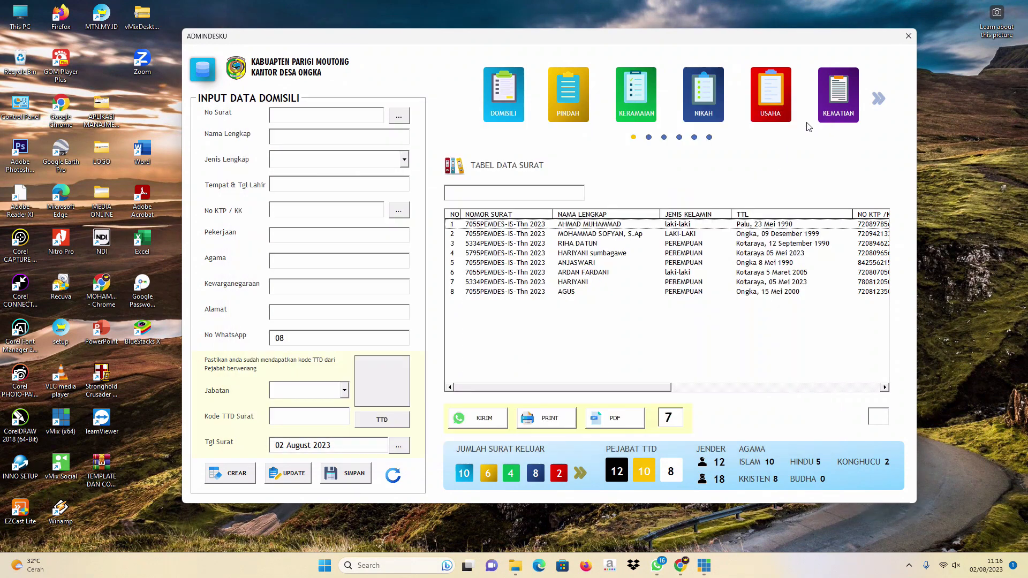
Select record 7 in the letter table, then pick record 15 in the saved-files database.
{"action": "left_click", "coordinate": [564, 282]}
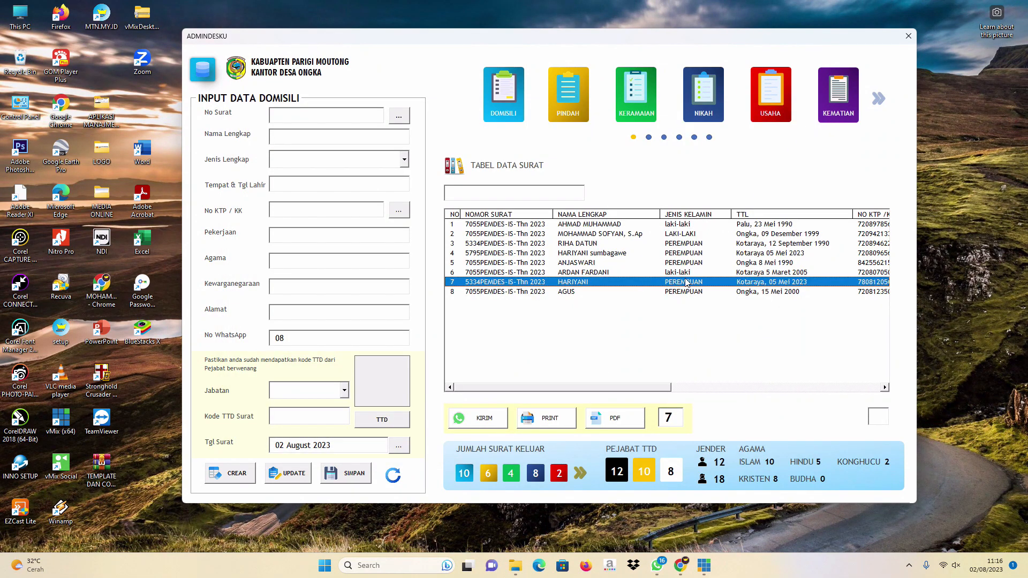
{"action": "left_click_drag", "start_coordinate": [594, 389], "coordinate": [570, 399]}
{"action": "left_click", "coordinate": [210, 64]}
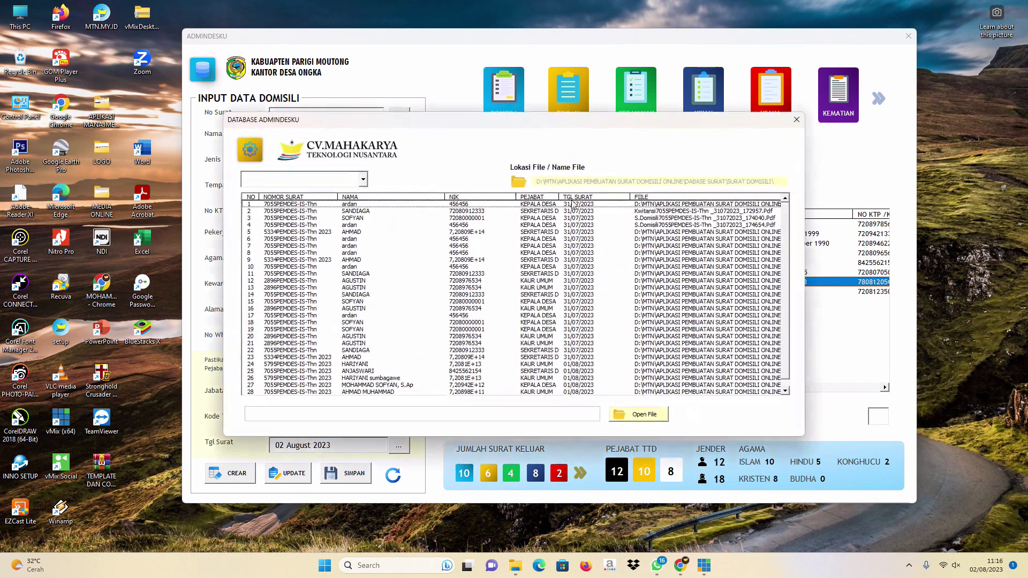
{"action": "left_click", "coordinate": [518, 302]}
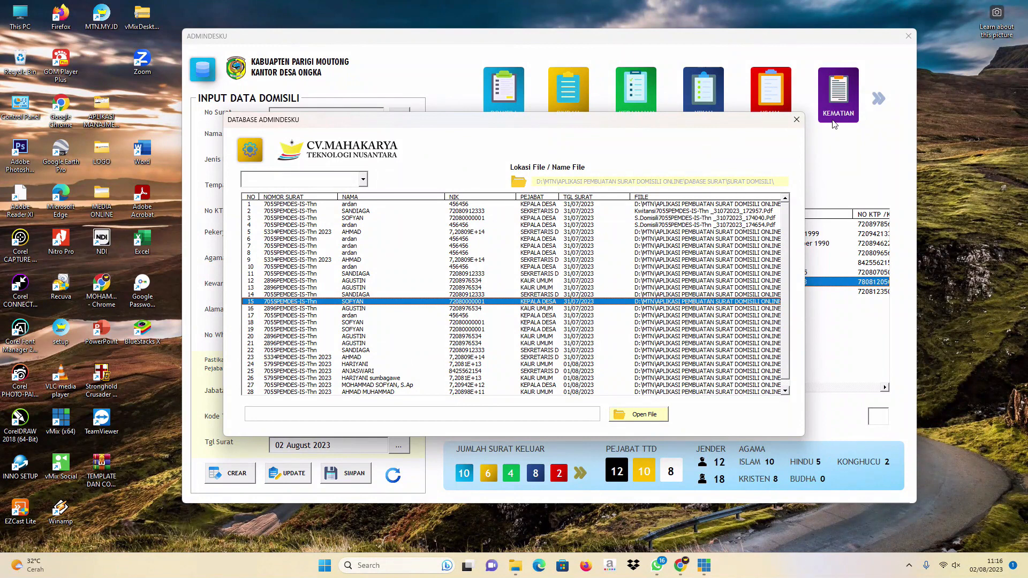
{"action": "left_click", "coordinate": [801, 120]}
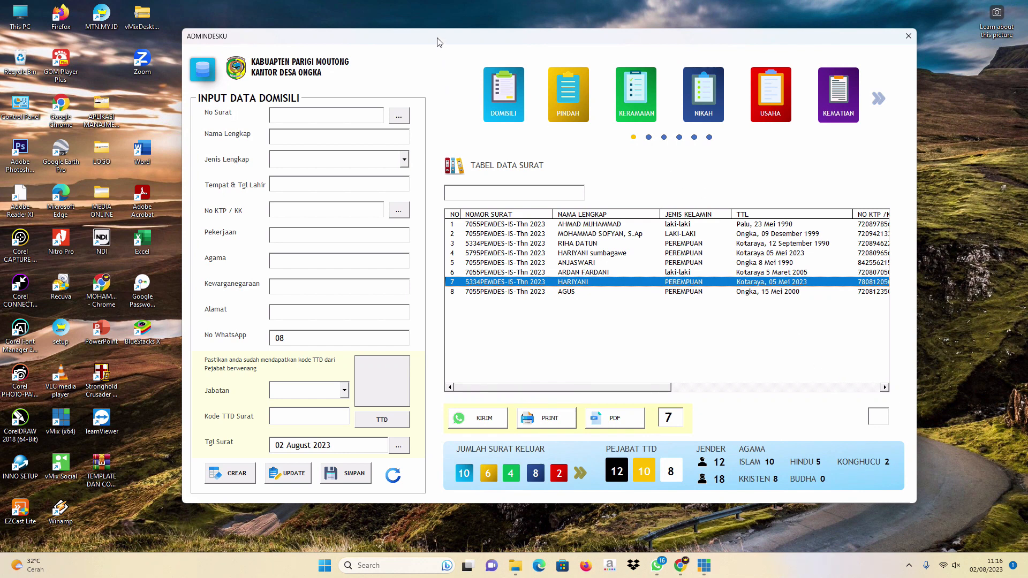
Load record 2's KEPALA DESA-signed details and QR code into the domicile form.
{"action": "left_click_drag", "start_coordinate": [438, 40], "coordinate": [440, 31]}
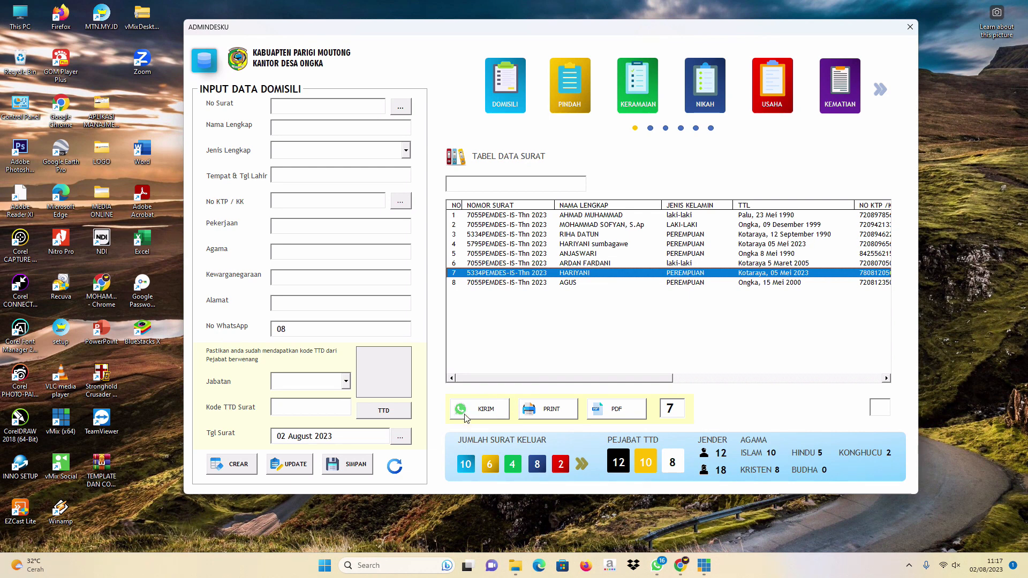
{"action": "left_click", "coordinate": [576, 225]}
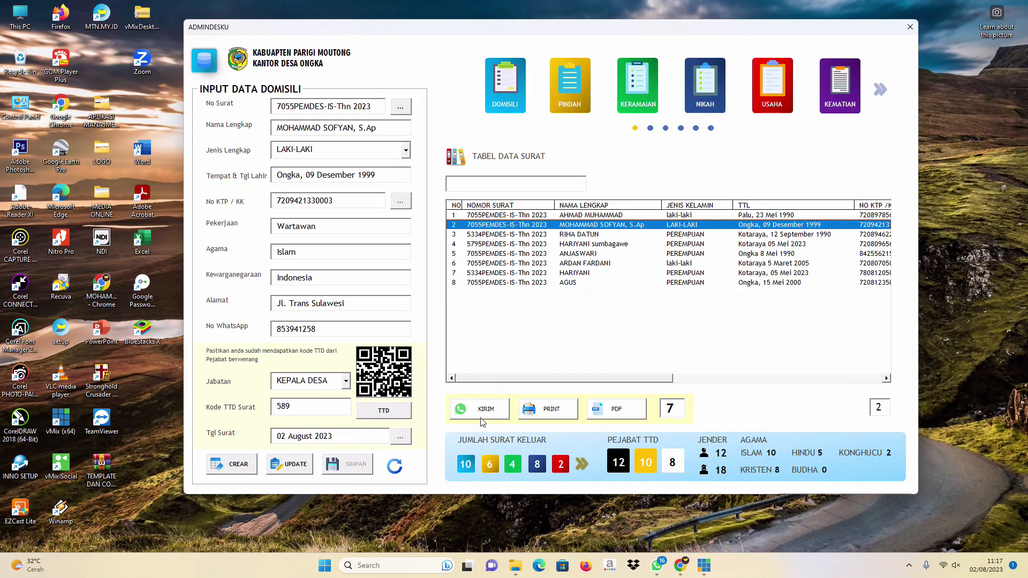
{"action": "mouse_move", "coordinate": [553, 381]}
{"action": "left_mouse_down"}
{"action": "mouse_move", "coordinate": [625, 384]}
{"action": "mouse_move", "coordinate": [548, 385]}
{"action": "left_mouse_up"}
Select the existing code in Kode TTD Surat and delete it.
{"action": "left_click_drag", "start_coordinate": [602, 381], "coordinate": [580, 393]}
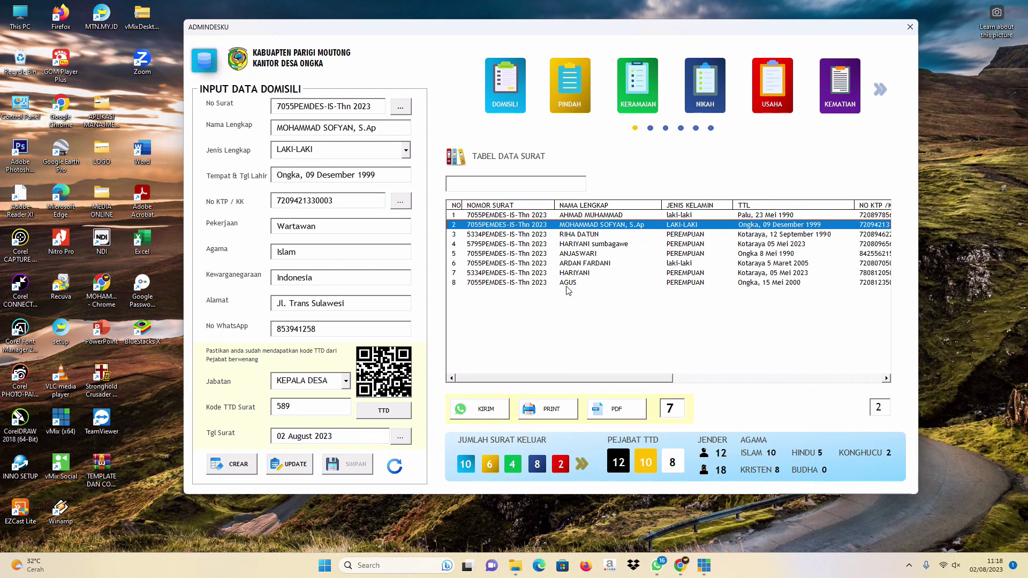
{"action": "left_click_drag", "start_coordinate": [557, 381], "coordinate": [481, 382]}
{"action": "left_click_drag", "start_coordinate": [544, 378], "coordinate": [511, 388]}
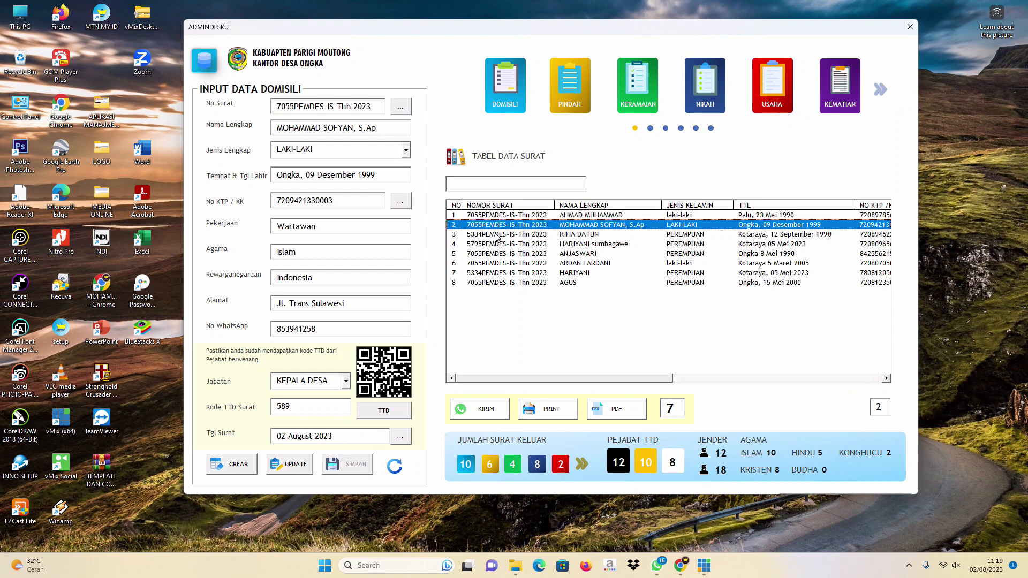
{"action": "left_click_drag", "start_coordinate": [311, 407], "coordinate": [267, 407]}
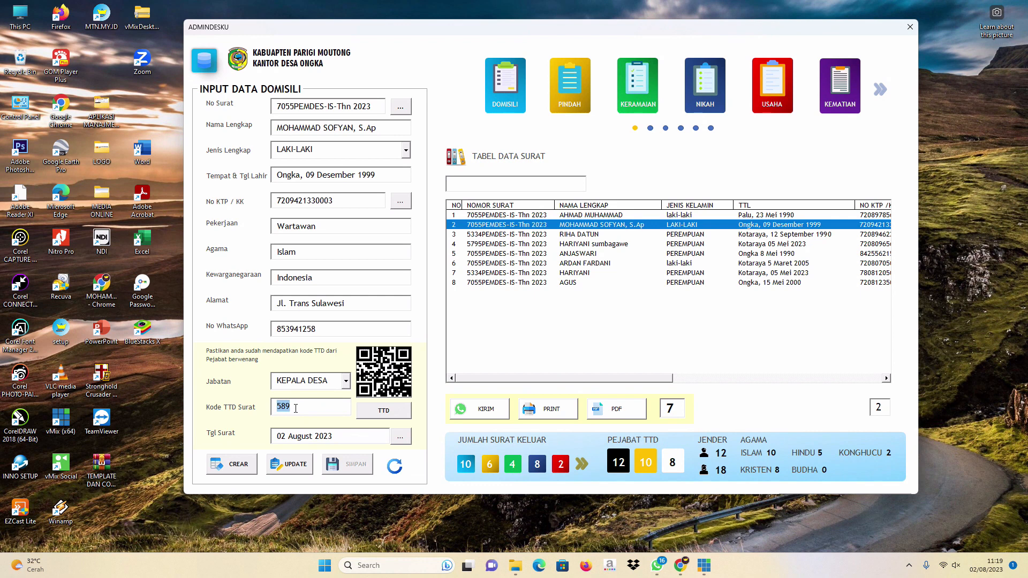
{"action": "key", "text": "BackSpace"}
{"action": "left_click", "coordinate": [345, 381]}
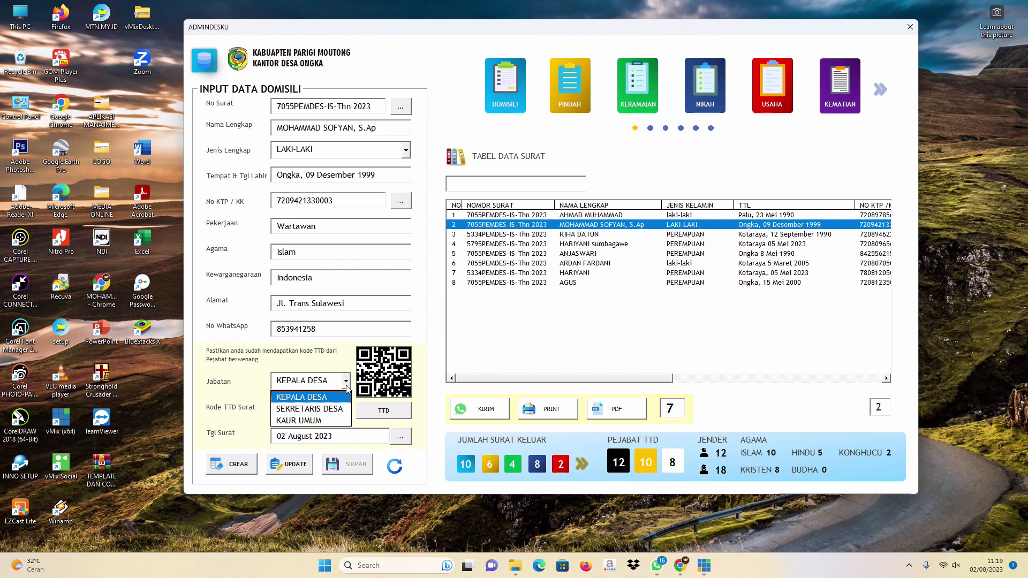
{"action": "left_click", "coordinate": [303, 397]}
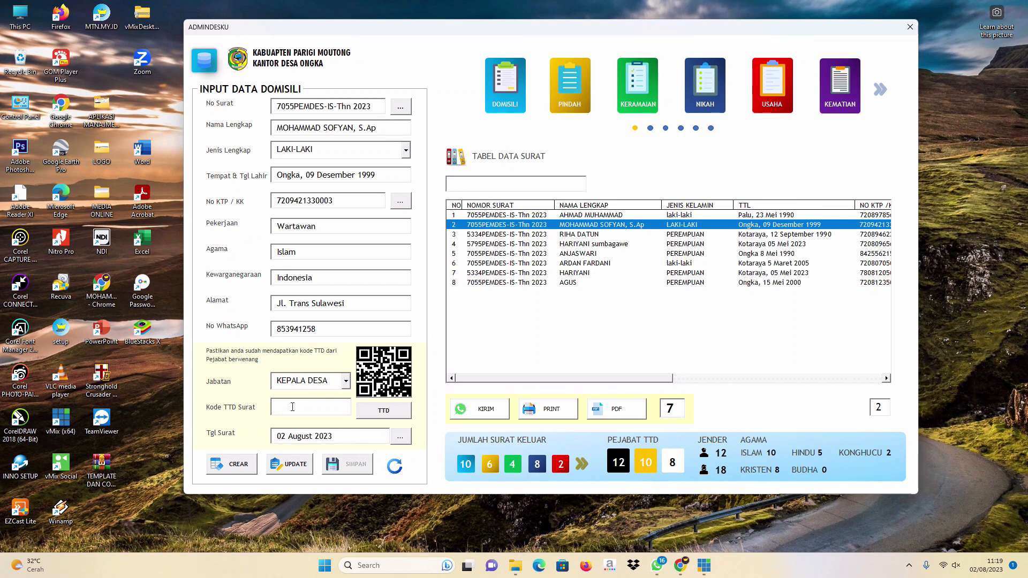
{"action": "left_click", "coordinate": [293, 406]}
Reset to a blank domicile form and generate a new letter number ending in 2023.
{"action": "left_click", "coordinate": [396, 471]}
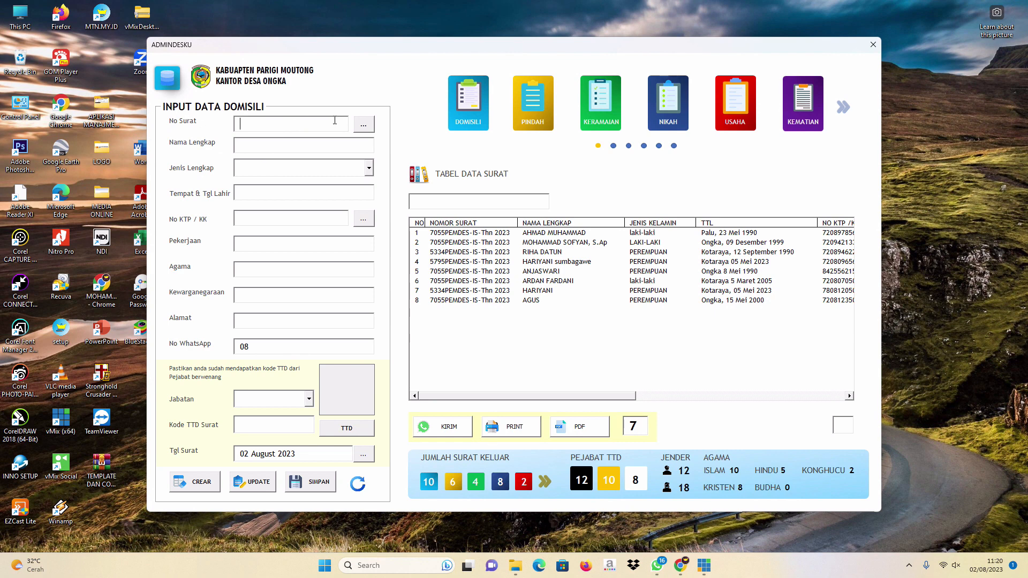
{"action": "left_click", "coordinate": [363, 126]}
{"action": "type", "text": "2023"}
{"action": "left_click", "coordinate": [257, 126]}
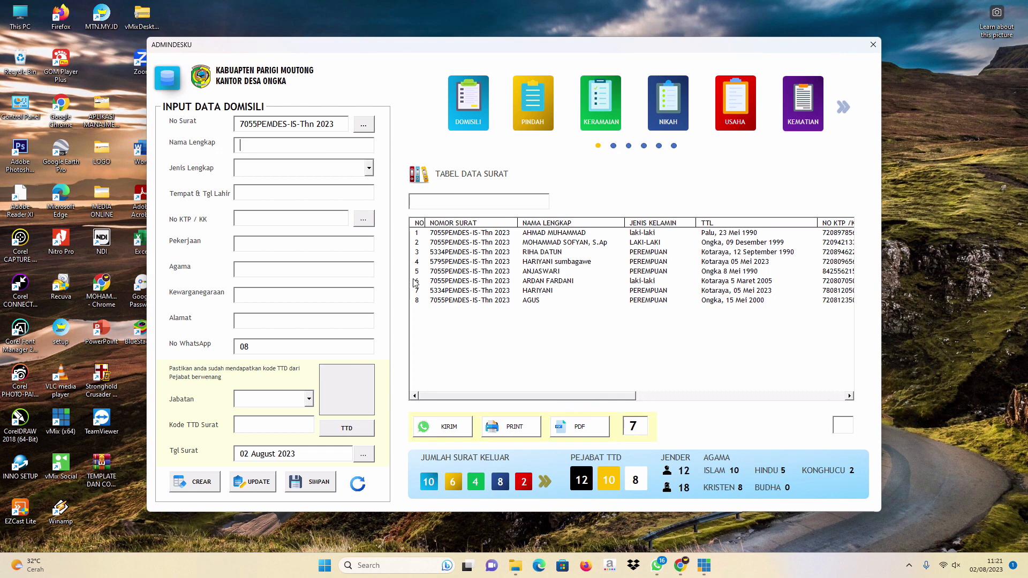
Enter the resident's full name in capitals, gender LAKI-LAKI, and birthplace and date.
{"action": "key", "text": "Caps_Lock"}
{"action": "left_click", "coordinate": [369, 167]}
{"action": "key", "text": "Up"}
{"action": "key", "text": "Return"}
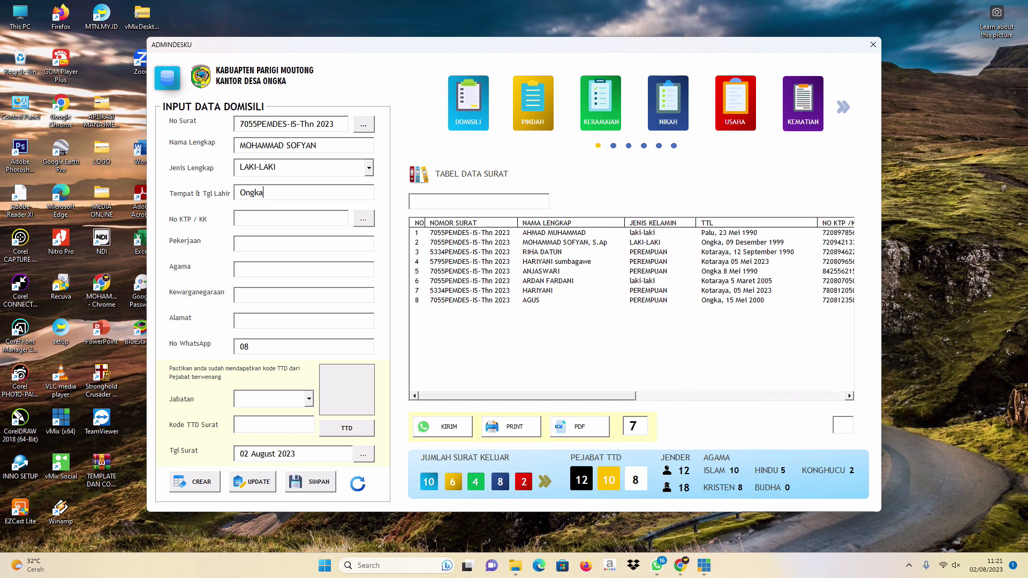
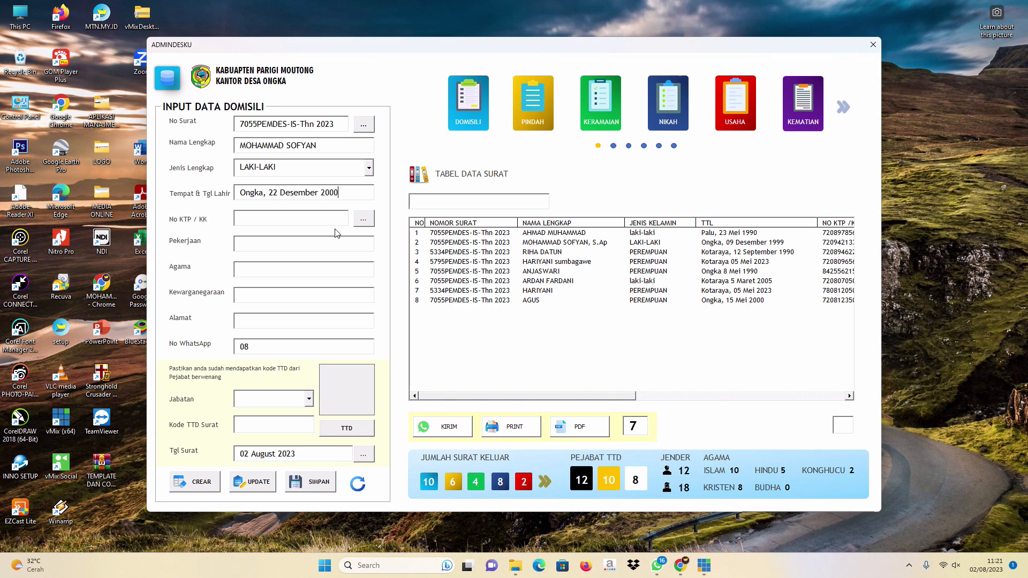
Enter the resident's ID number, Wiraswasta, Islam, Indonesia, street address and WhatsApp number.
{"action": "left_click", "coordinate": [316, 219]}
{"action": "type", "text": "Wi"}
{"action": "type", "text": "raswasta"}
{"action": "left_click", "coordinate": [327, 274]}
{"action": "type", "text": "Islam"}
{"action": "left_click", "coordinate": [260, 301]}
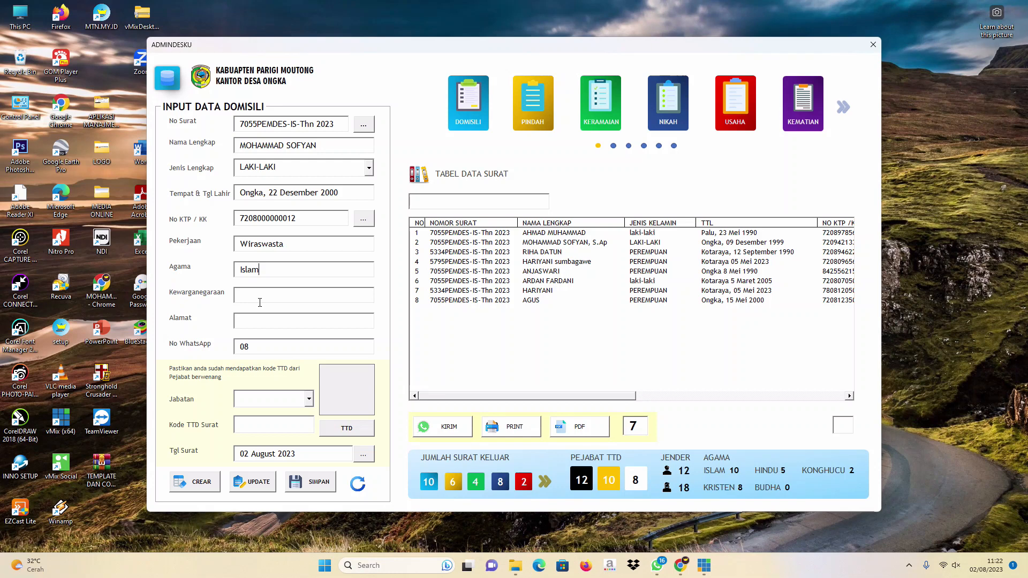
{"action": "type", "text": "Indonesia"}
{"action": "type", "text": "J"}
{"action": "type", "text": "l. Trans Sulawes"}
{"action": "type", "text": "i"}
{"action": "left_click", "coordinate": [265, 343]}
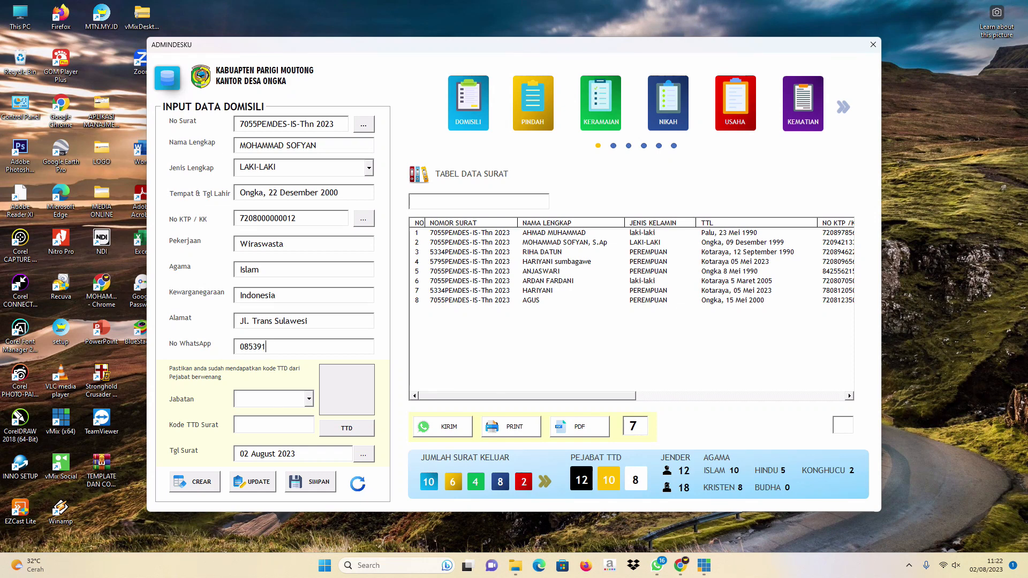
Set KEPALA DESA as the signing official.
{"action": "left_click", "coordinate": [310, 400]}
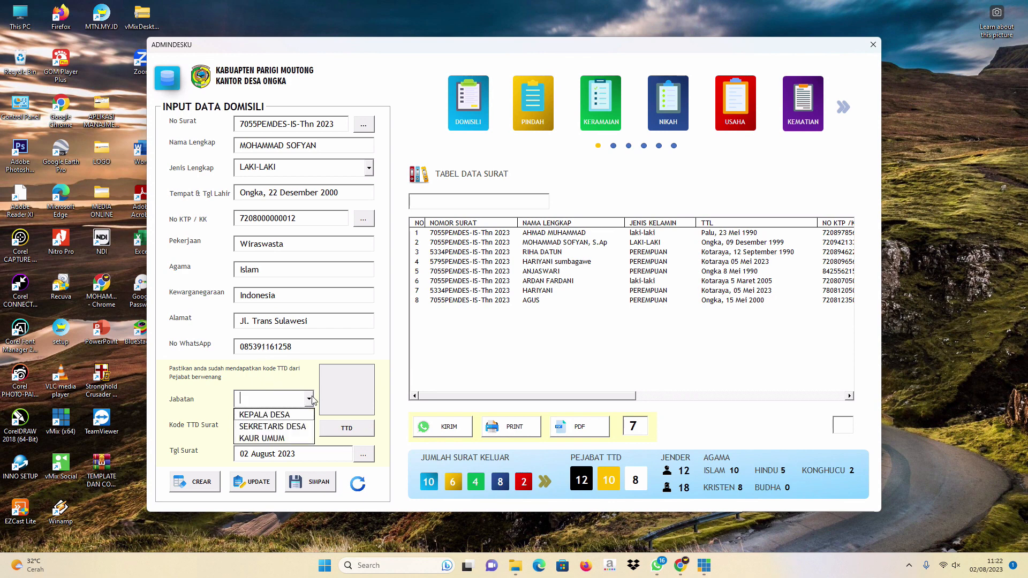
{"action": "left_click", "coordinate": [240, 415]}
{"action": "left_click", "coordinate": [252, 426]}
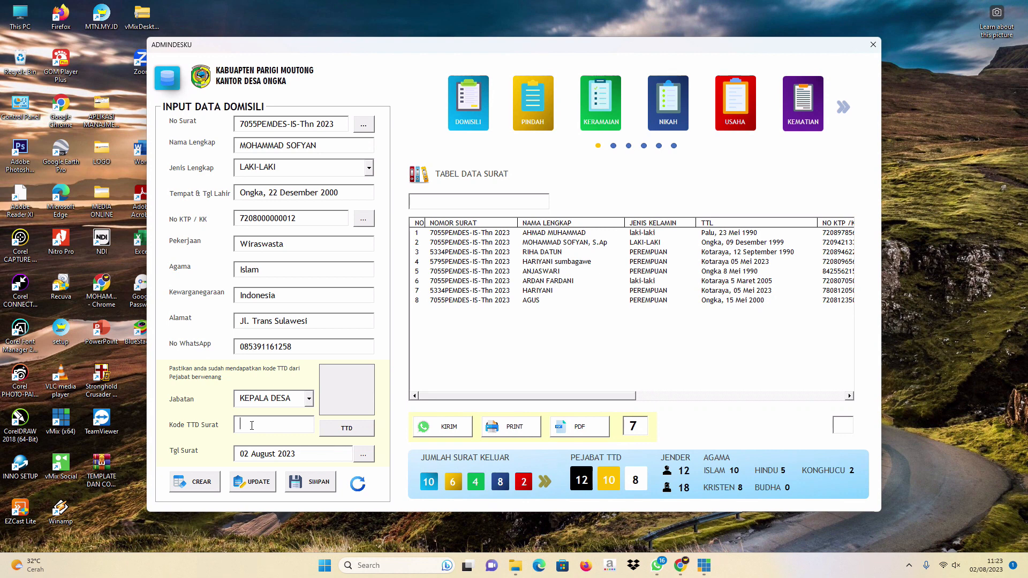
Enter the signing code, then generate and save the QR signature barcode.
{"action": "type", "text": "56412"}
{"action": "left_click", "coordinate": [347, 434]}
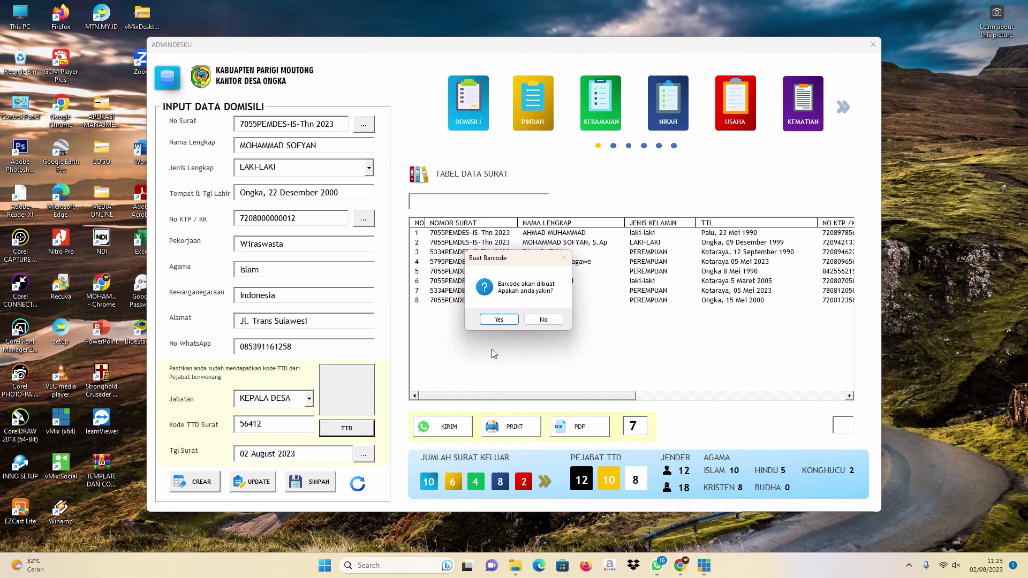
{"action": "left_click", "coordinate": [503, 317]}
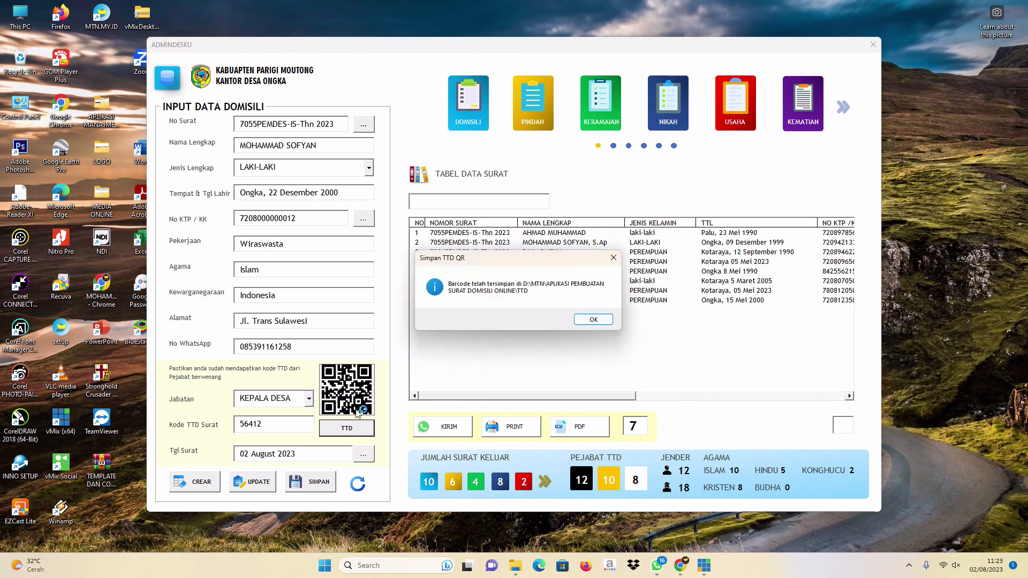
{"action": "left_click", "coordinate": [598, 320]}
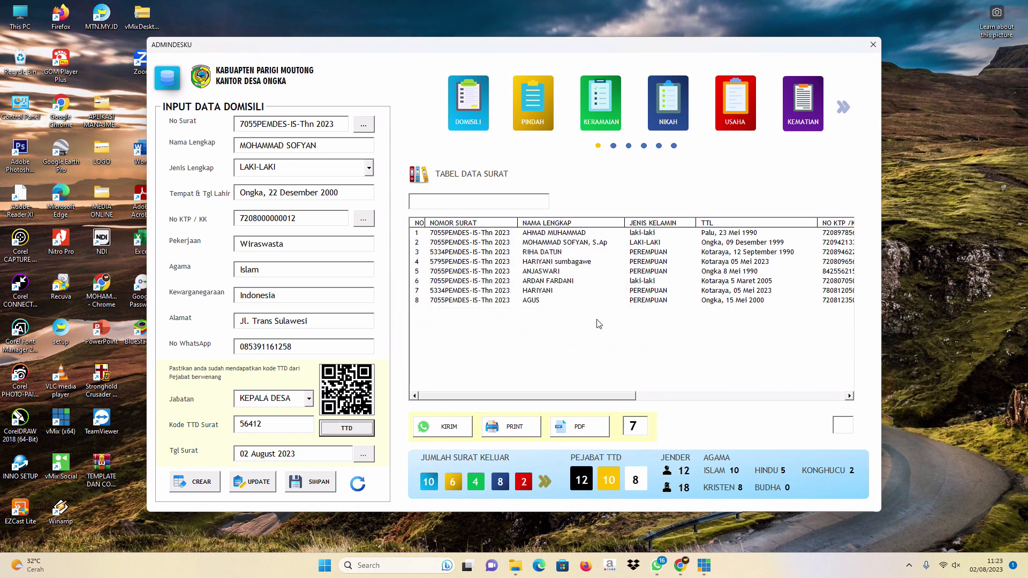
Save the letter, confirm 'Data Berhasil disimpan', and reload row 9 from TABEL DATA SURAT.
{"action": "left_click", "coordinate": [307, 484]}
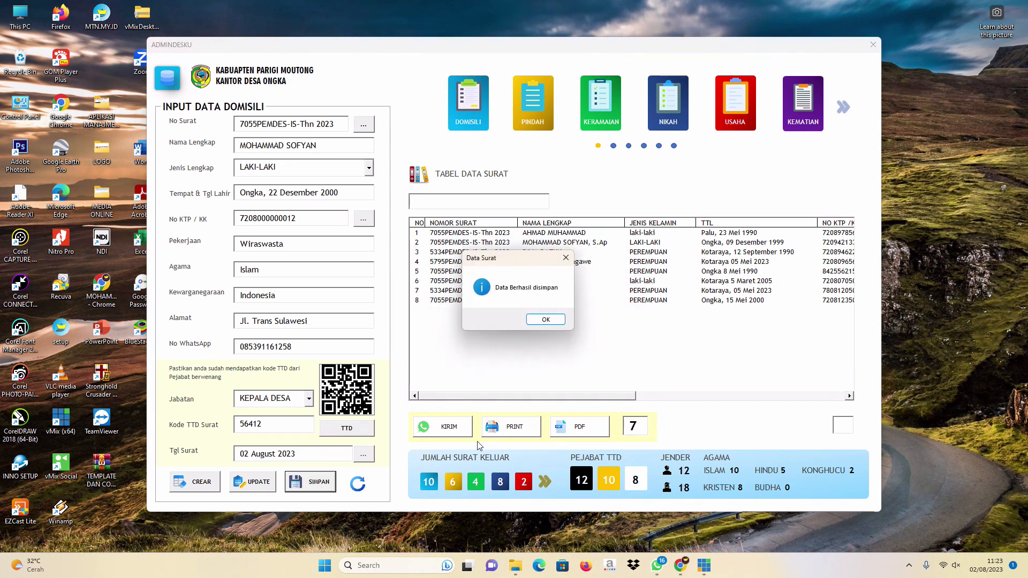
{"action": "left_click", "coordinate": [539, 321]}
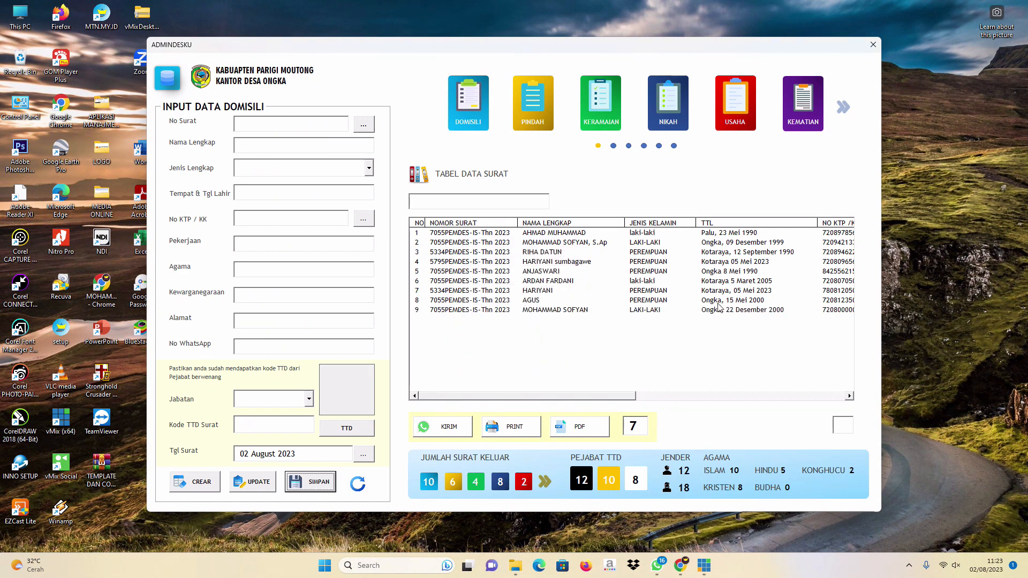
{"action": "left_click", "coordinate": [754, 313]}
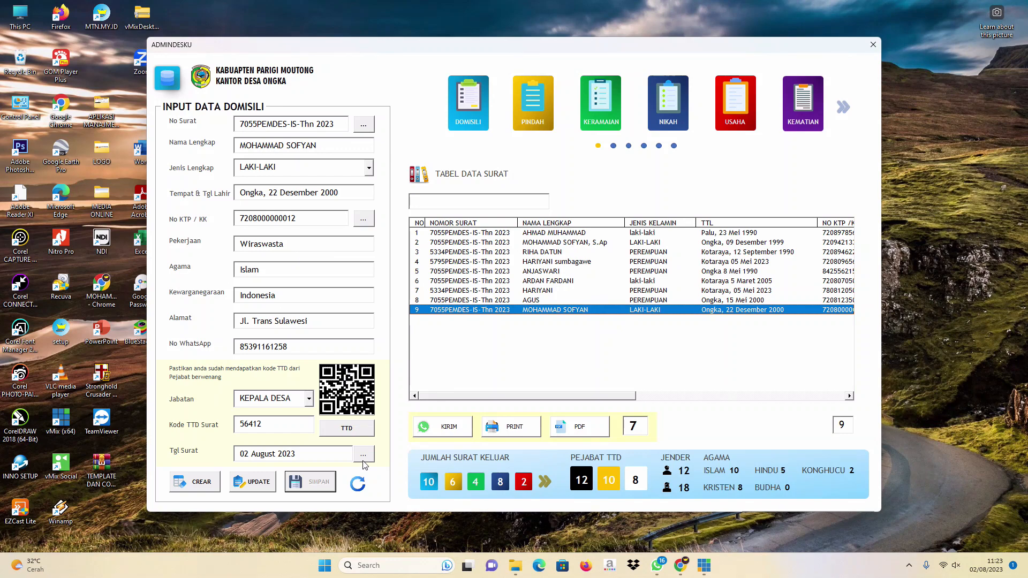
Reset all domicile form fields with the CREAR button.
{"action": "left_click", "coordinate": [201, 483]}
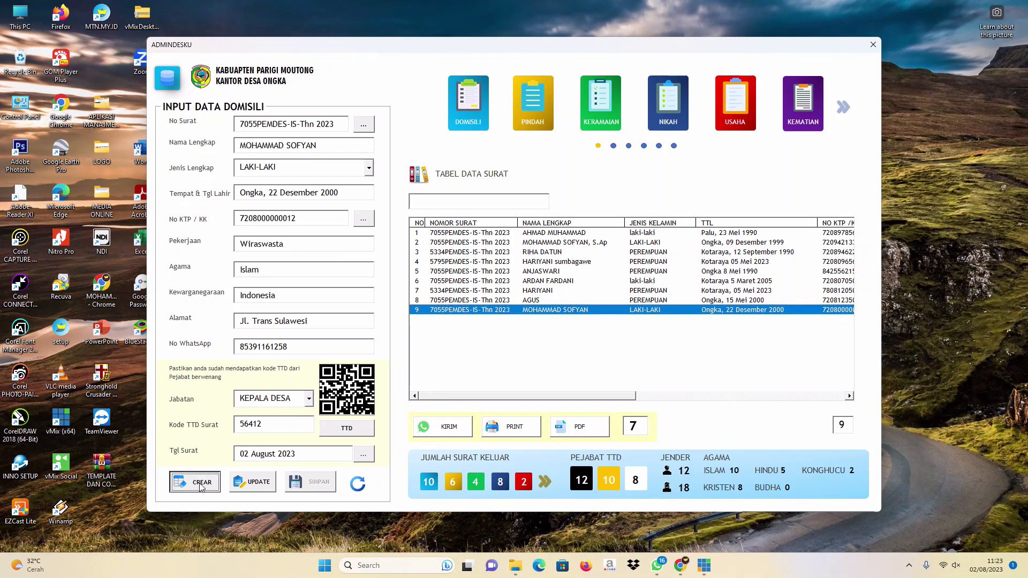
{"action": "left_click", "coordinate": [361, 486]}
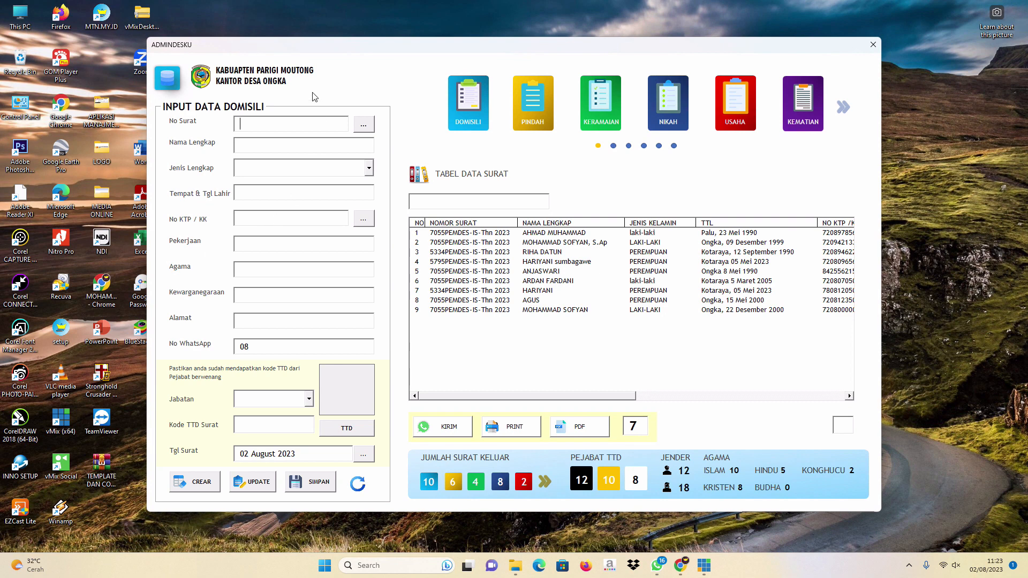
{"action": "left_click_drag", "start_coordinate": [283, 48], "coordinate": [314, 34]}
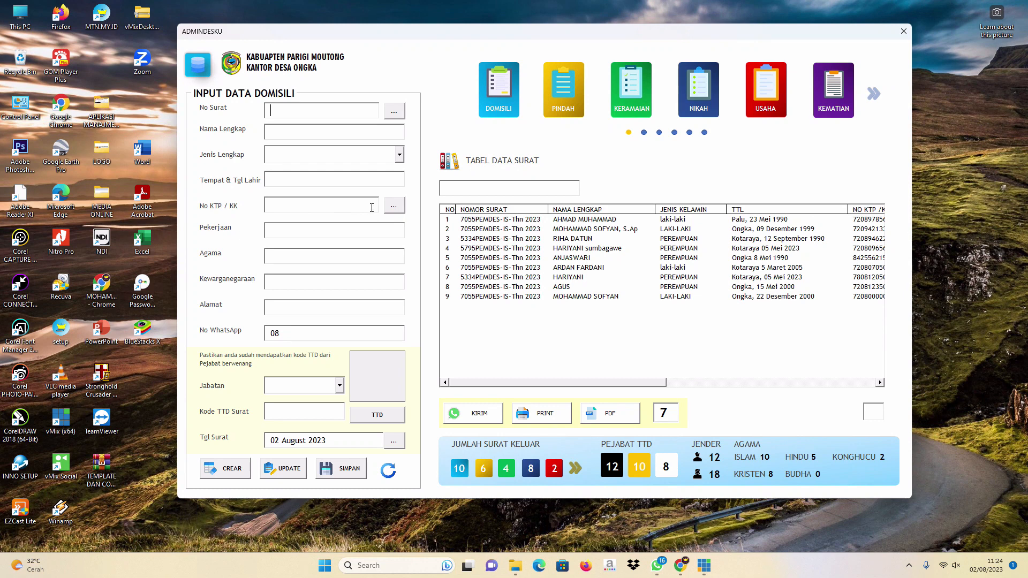
Pick the fourth resident in DATA MASYARAKAT, filling name, LAKI-LAKI, birth details, ID, HONORER, KRISTEN.
{"action": "left_click", "coordinate": [394, 210]}
{"action": "left_click_drag", "start_coordinate": [486, 118], "coordinate": [533, 98]}
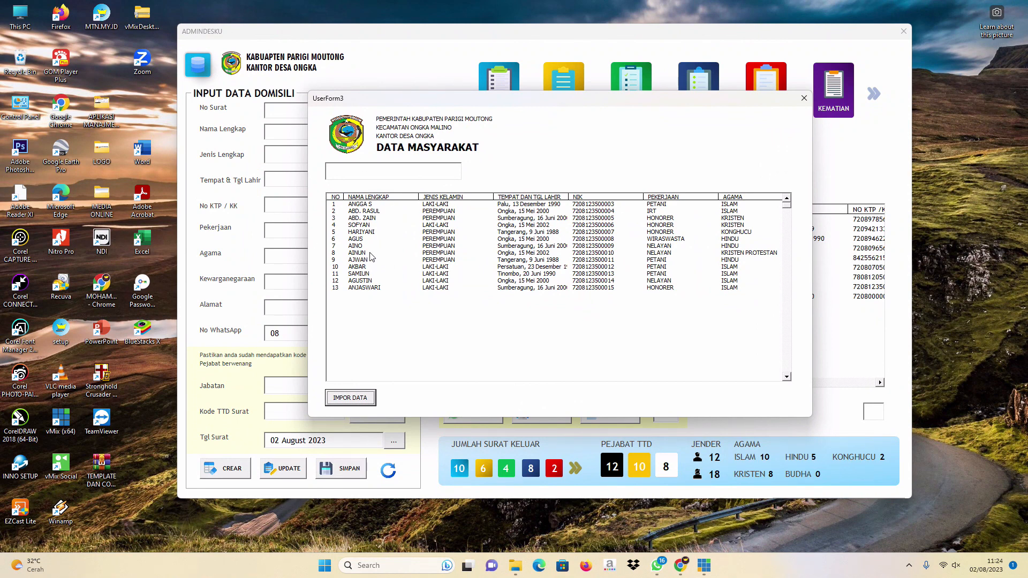
{"action": "left_click_drag", "start_coordinate": [708, 98], "coordinate": [678, 166]}
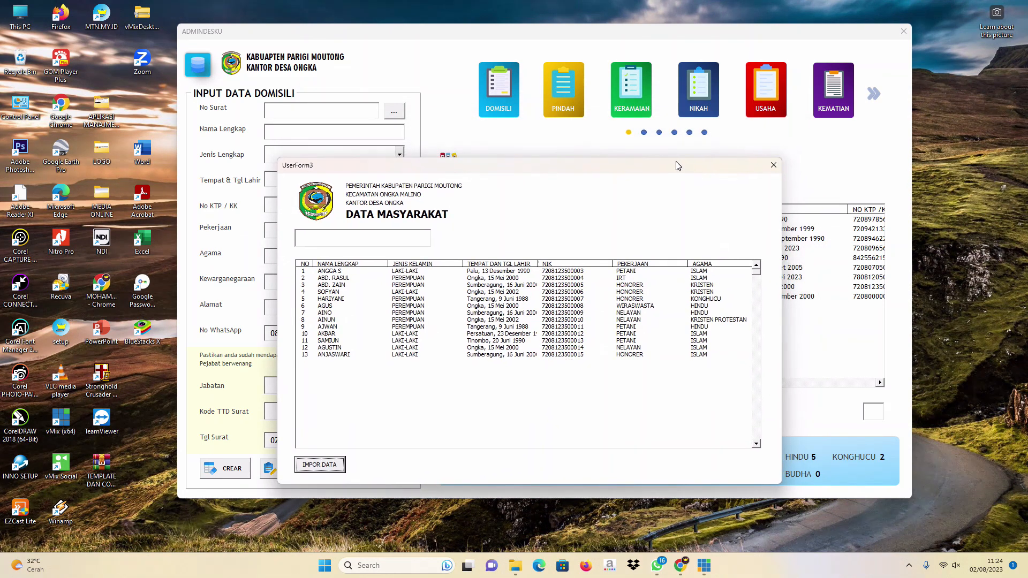
{"action": "left_click_drag", "start_coordinate": [636, 171], "coordinate": [623, 126]}
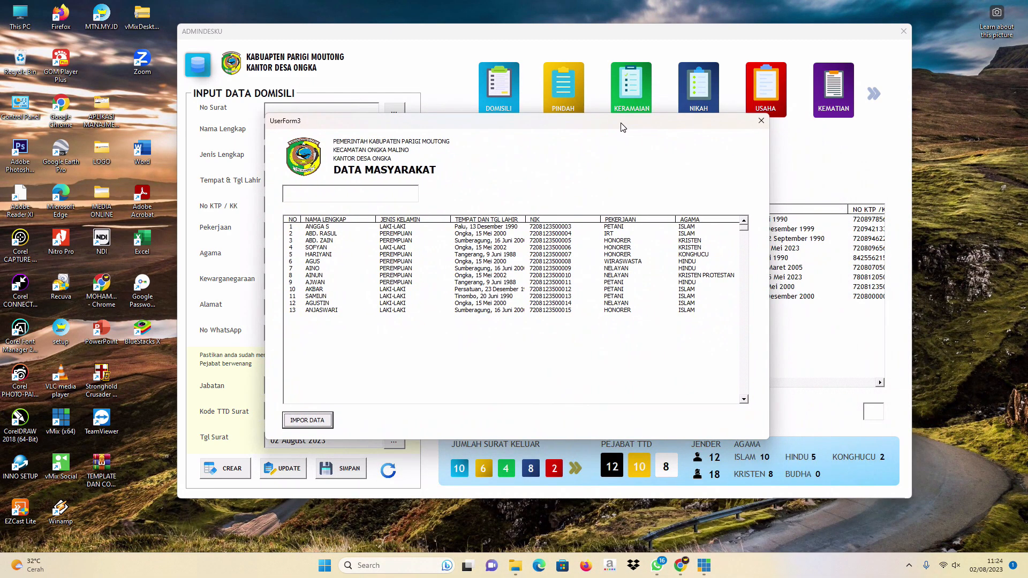
{"action": "left_click", "coordinate": [761, 121]}
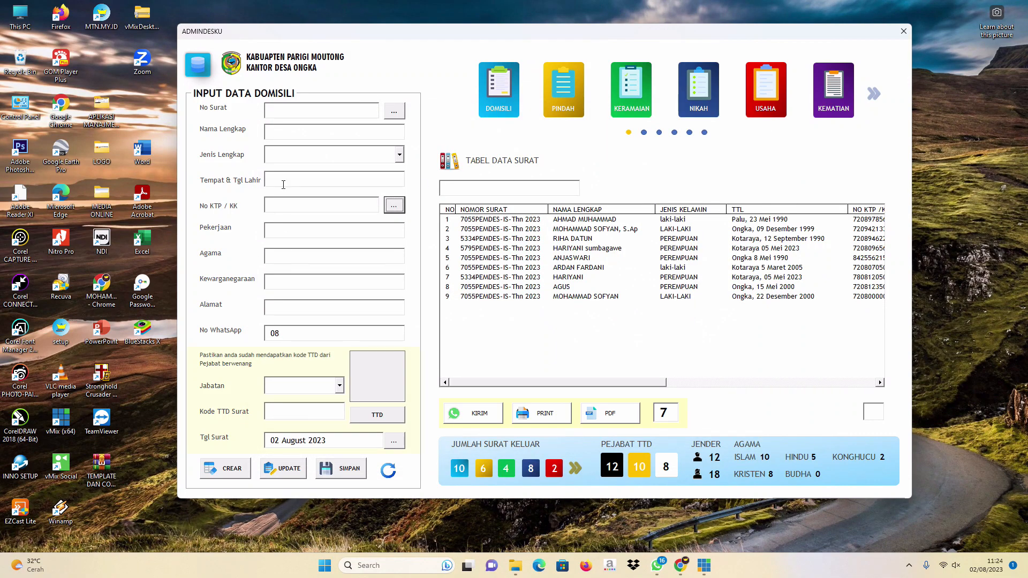
{"action": "left_click", "coordinate": [395, 205]}
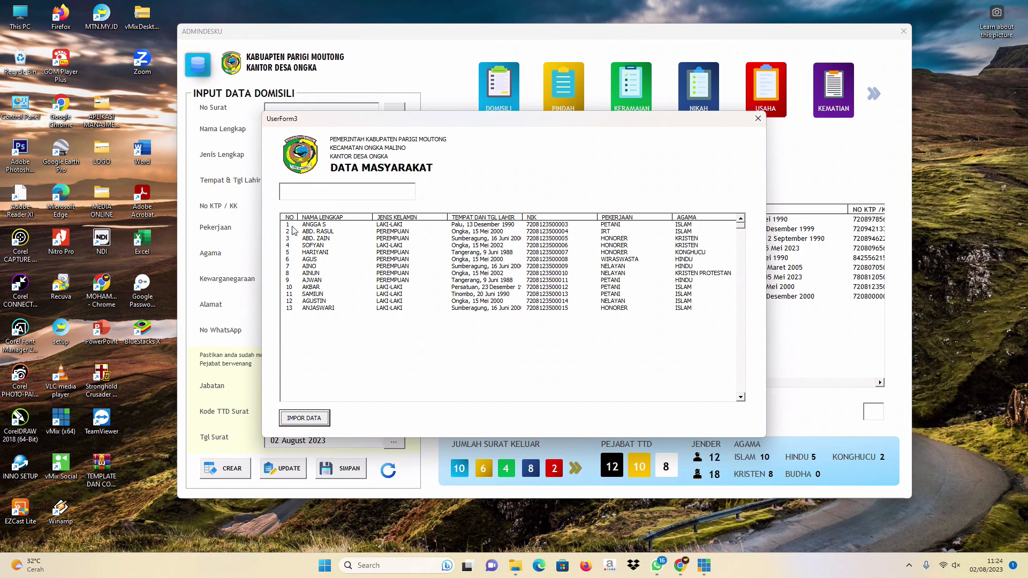
{"action": "double_click", "coordinate": [313, 246]}
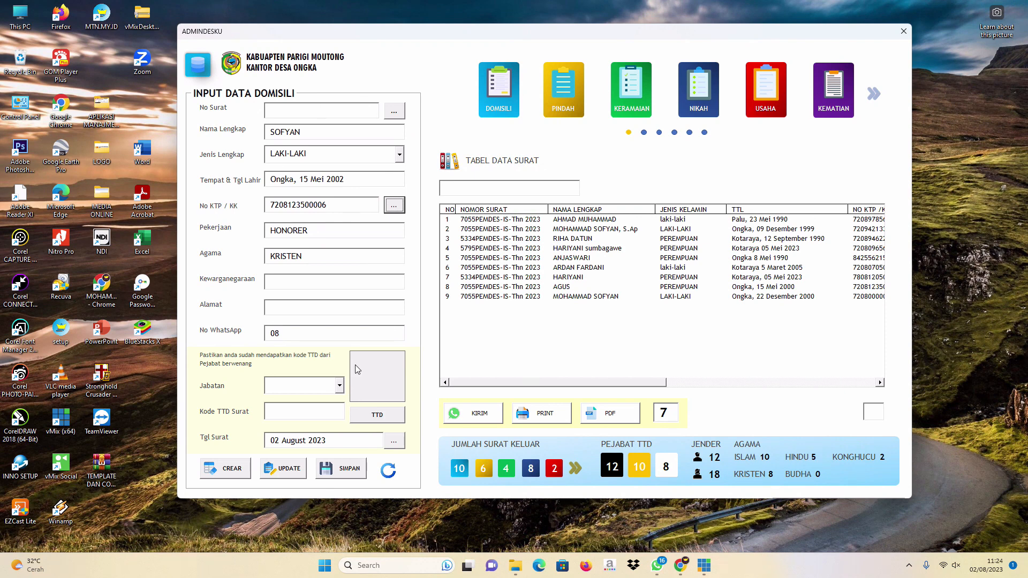
Generate a new letter number and append 20, giving 5334PEMDES-IS-Thn 20.
{"action": "left_click", "coordinate": [396, 112]}
{"action": "left_click", "coordinate": [368, 114]}
{"action": "type", "text": "20"}
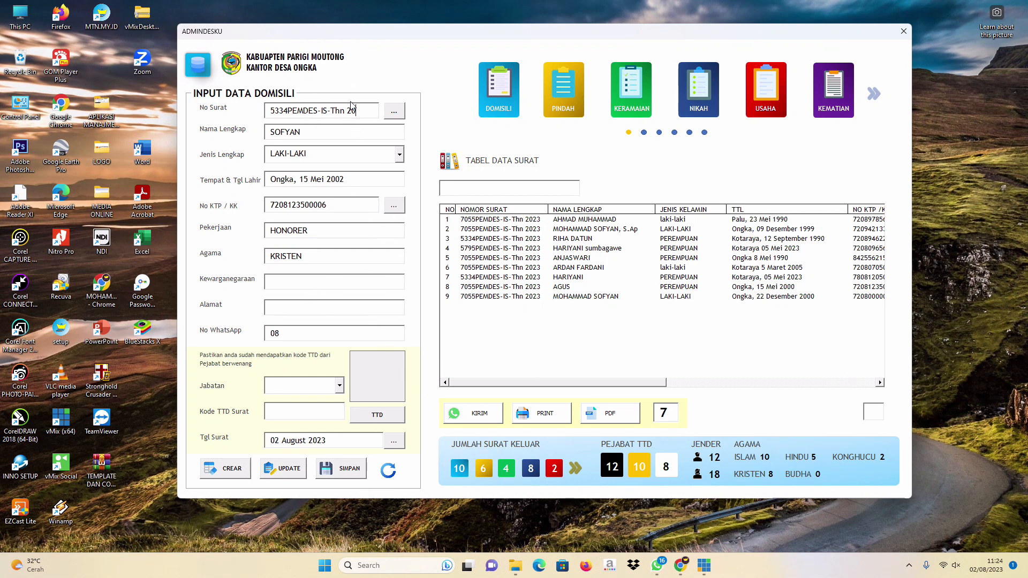
Open the DATA MASYARAKAT resident register again and close it.
{"action": "left_click", "coordinate": [316, 304]}
{"action": "left_click", "coordinate": [394, 205]}
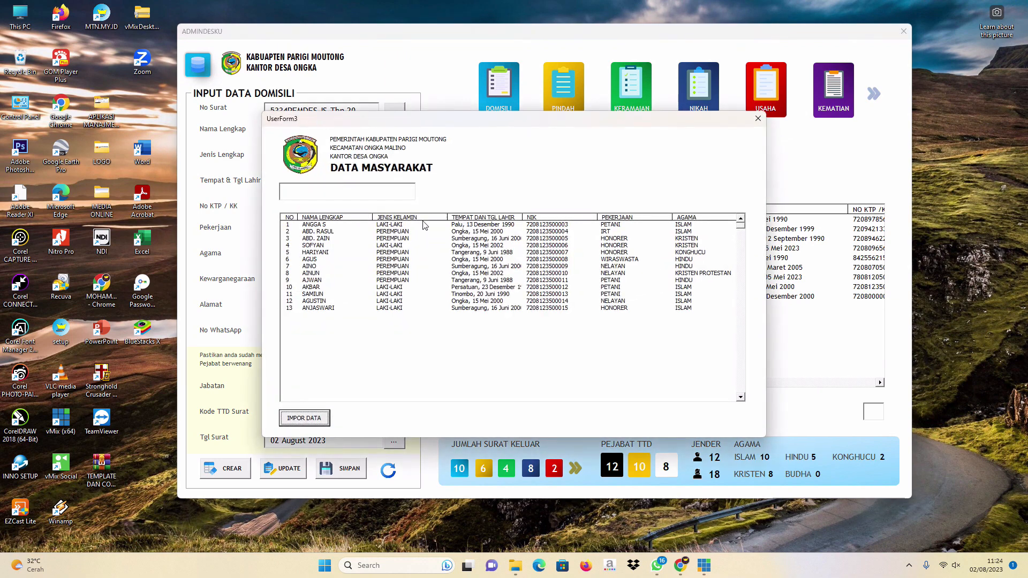
{"action": "left_click_drag", "start_coordinate": [435, 124], "coordinate": [419, 90]}
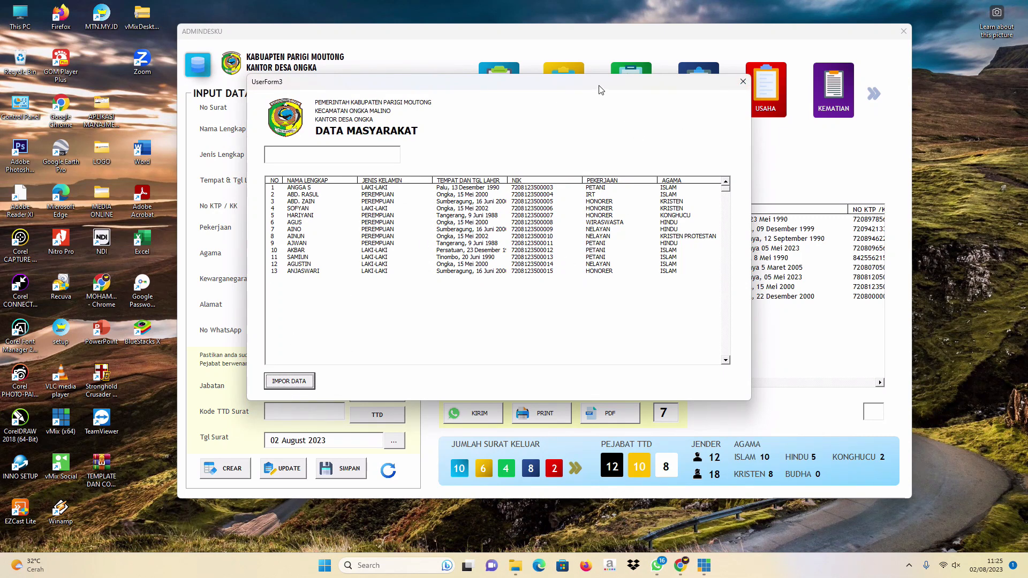
{"action": "left_click_drag", "start_coordinate": [601, 90], "coordinate": [604, 89]}
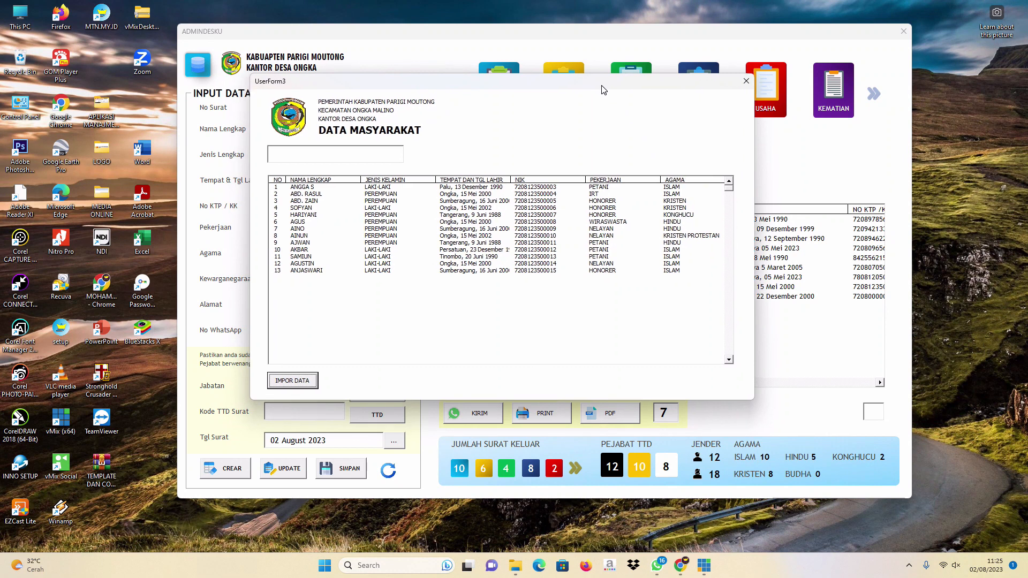
{"action": "left_click", "coordinate": [748, 82]}
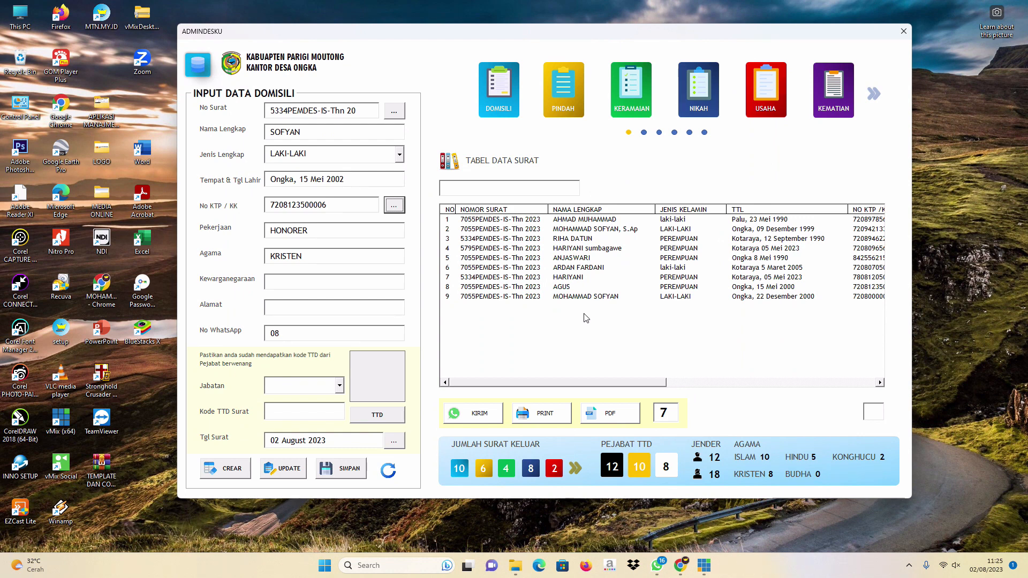
Load row 9, export it to PDF, close the Edge preview, and acknowledge Export Invoice.
{"action": "left_click", "coordinate": [573, 298]}
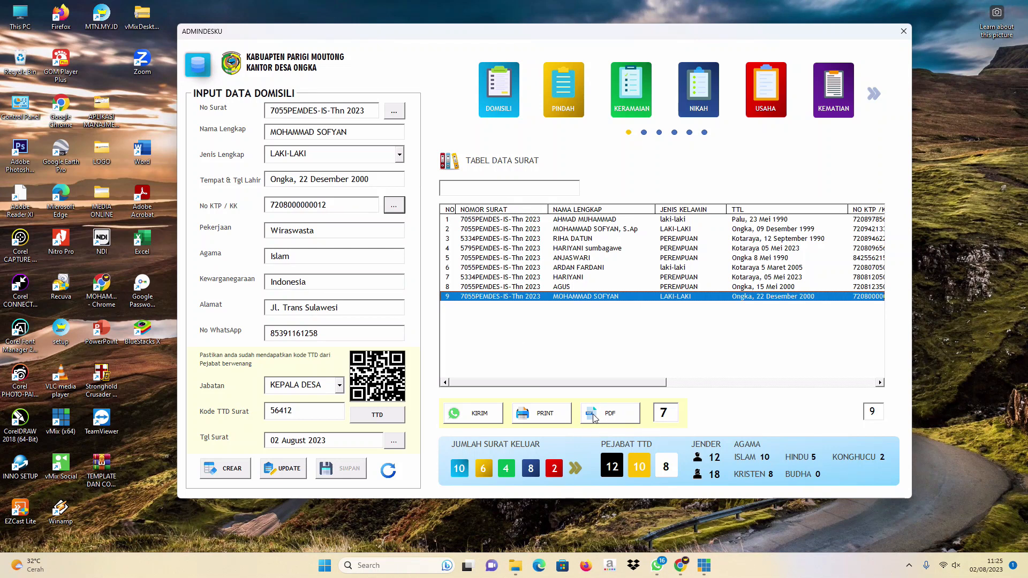
{"action": "left_click", "coordinate": [625, 414]}
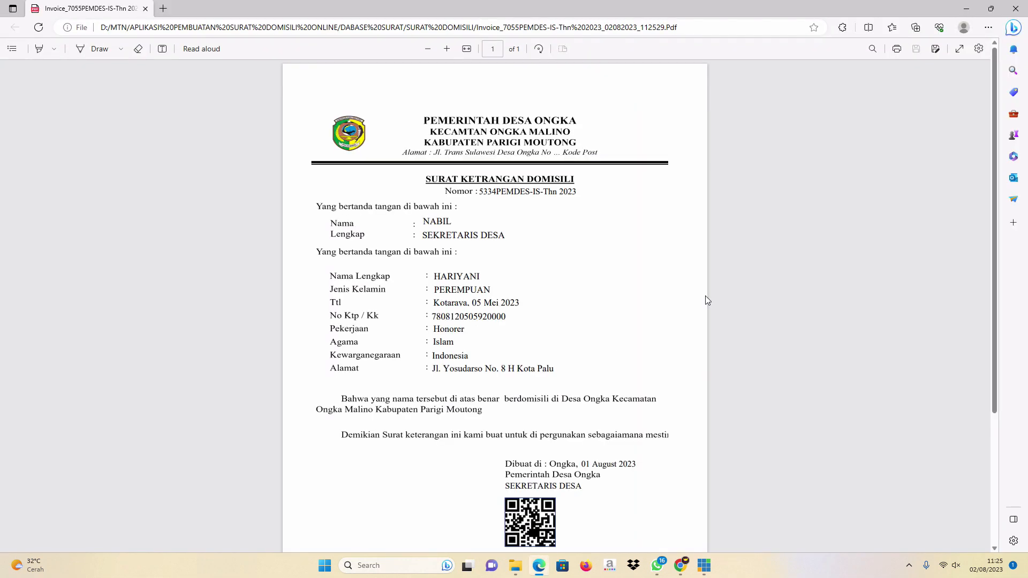
{"action": "left_click", "coordinate": [1015, 8]}
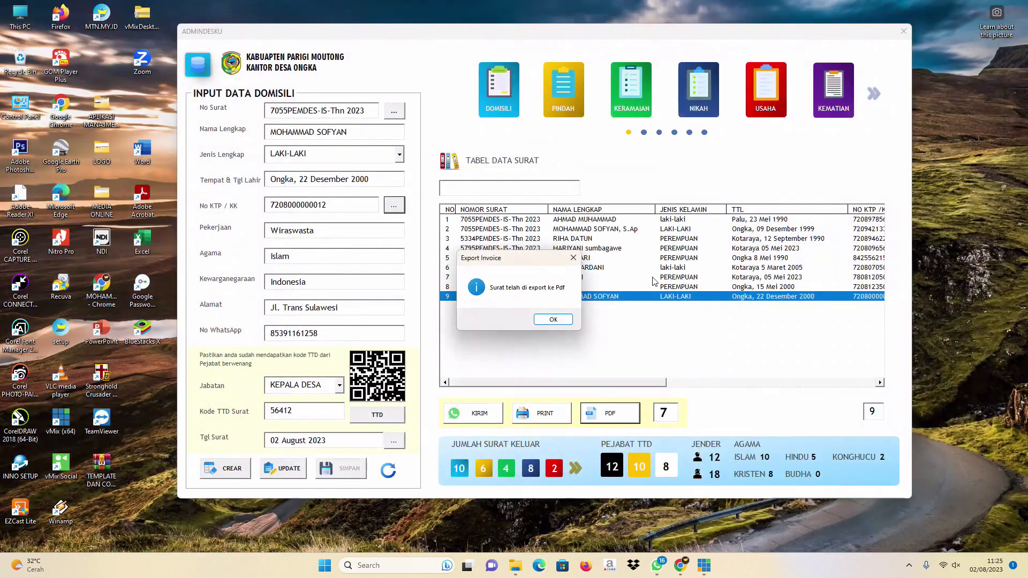
{"action": "left_click", "coordinate": [554, 321]}
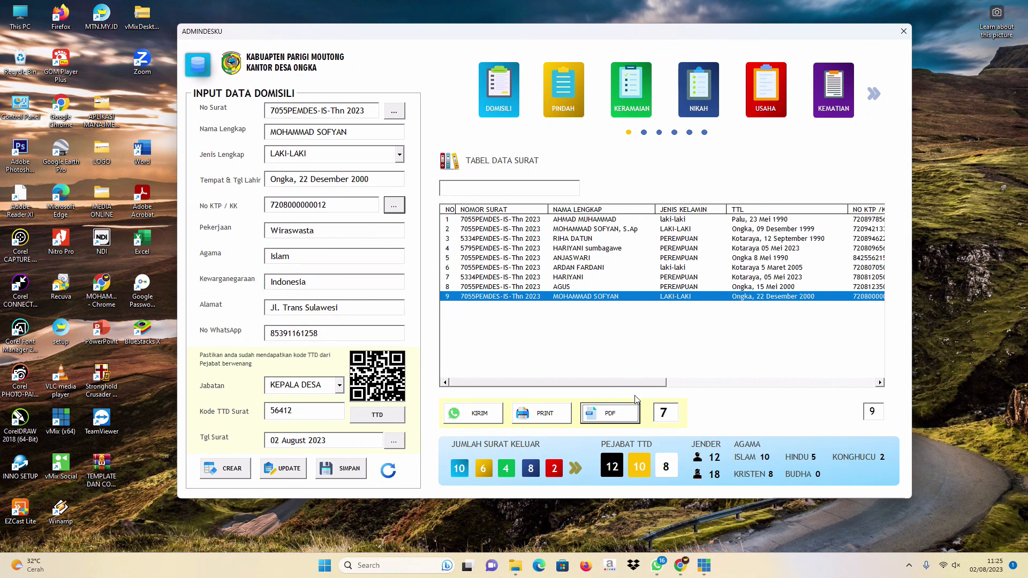
Set the record number to 9 and export that domicile letter to PDF again.
{"action": "double_click", "coordinate": [665, 412]}
{"action": "type", "text": "9"}
{"action": "left_click", "coordinate": [621, 419]}
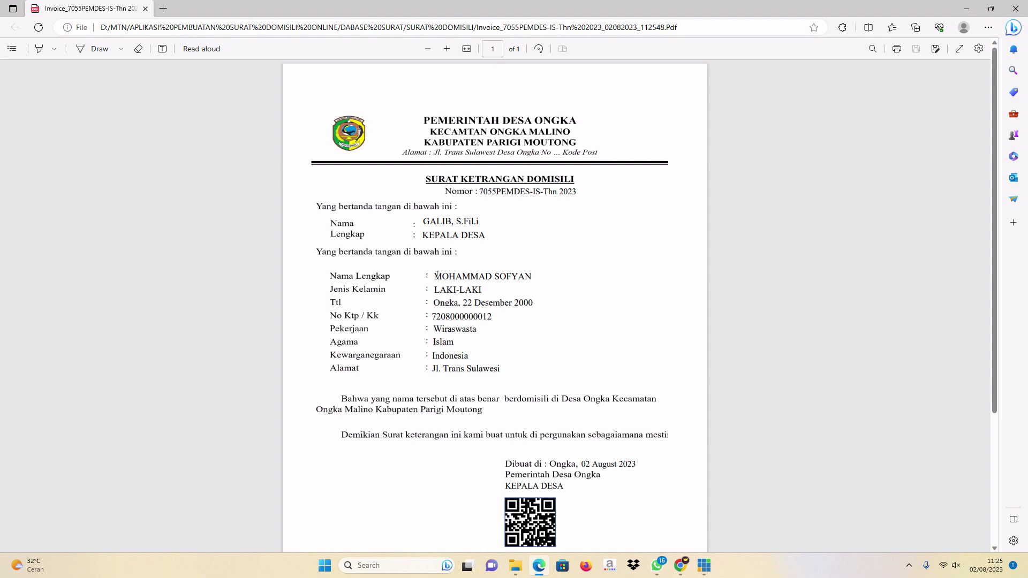
Proofread the PDF's resident name, birth year 2000 and signing date 02 August 2023.
{"action": "triple_click", "coordinate": [455, 278]}
{"action": "left_click", "coordinate": [519, 304]}
{"action": "left_click_drag", "start_coordinate": [517, 302], "coordinate": [538, 305]}
{"action": "left_click", "coordinate": [455, 322]}
{"action": "scroll", "coordinate": [508, 390], "scroll_direction": "down", "scroll_amount": 3}
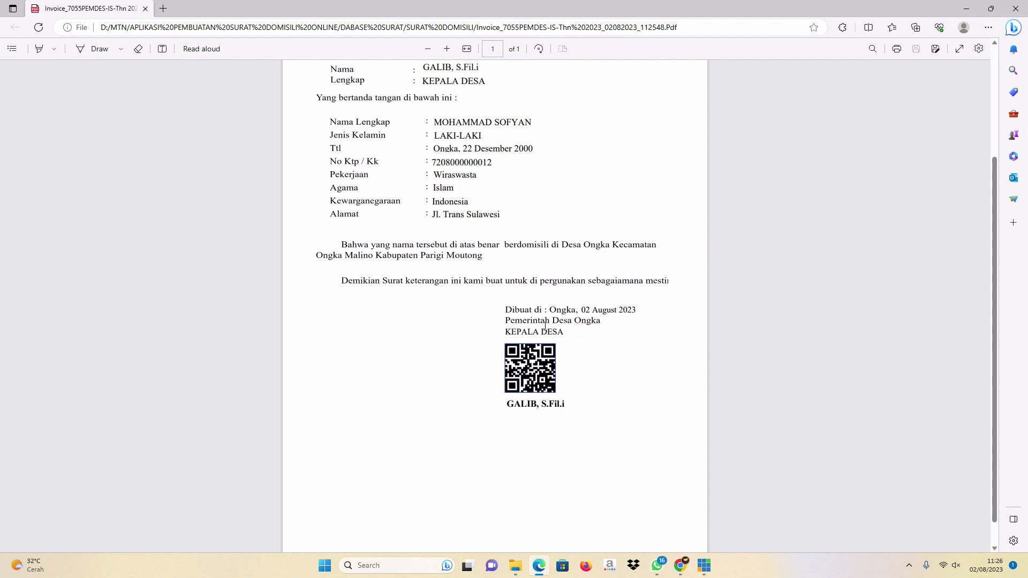
{"action": "scroll", "coordinate": [545, 325], "scroll_direction": "up", "scroll_amount": 2}
{"action": "left_click_drag", "start_coordinate": [593, 385], "coordinate": [641, 387]}
{"action": "left_click", "coordinate": [495, 268]}
Scroll through the letter and signature block, then close the Edge PDF viewer.
{"action": "scroll", "coordinate": [494, 266], "scroll_direction": "up", "scroll_amount": 2}
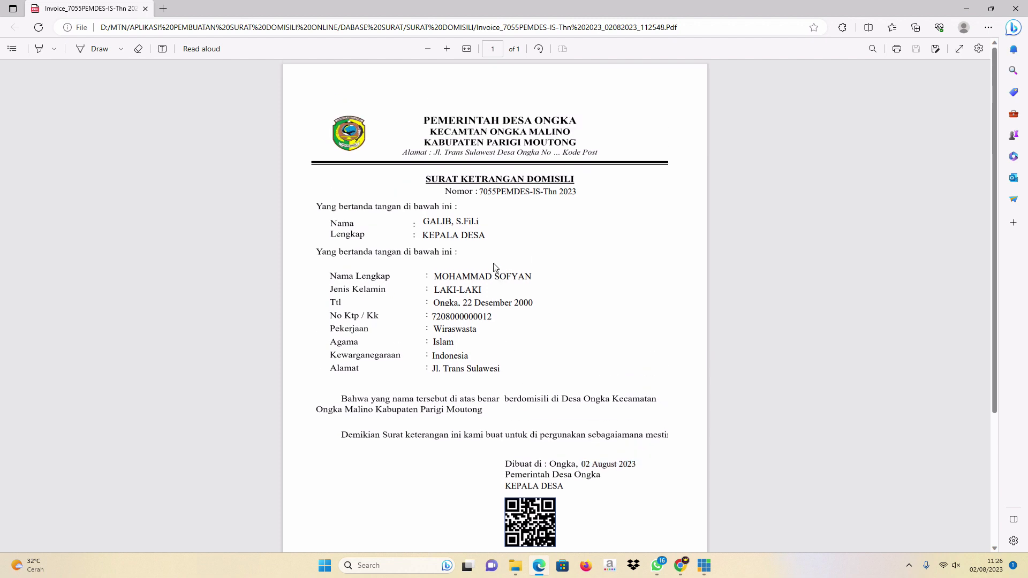
{"action": "scroll", "coordinate": [493, 266], "scroll_direction": "down", "scroll_amount": 5}
{"action": "scroll", "coordinate": [494, 267], "scroll_direction": "up", "scroll_amount": 4}
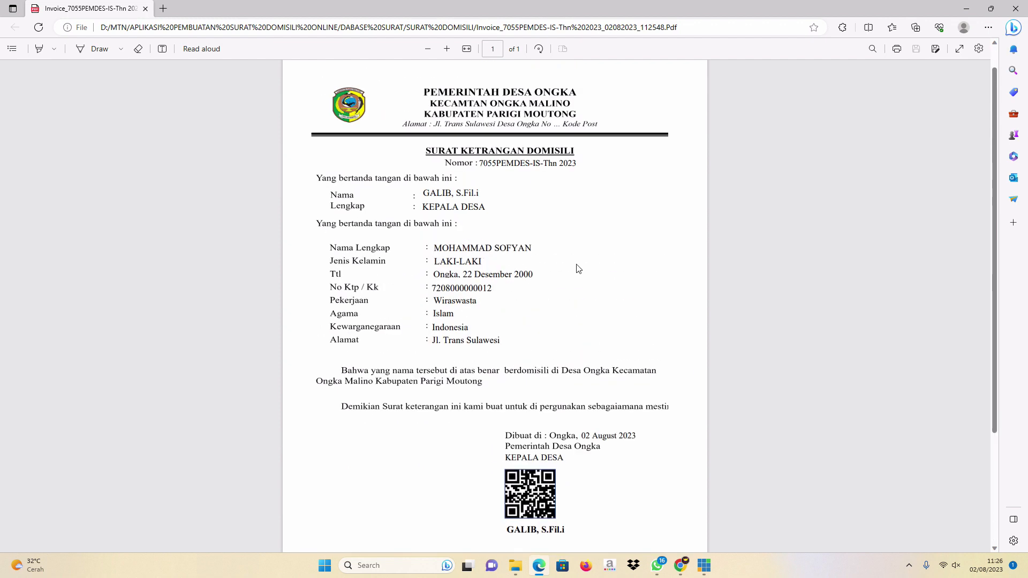
{"action": "scroll", "coordinate": [578, 269], "scroll_direction": "up", "scroll_amount": 1}
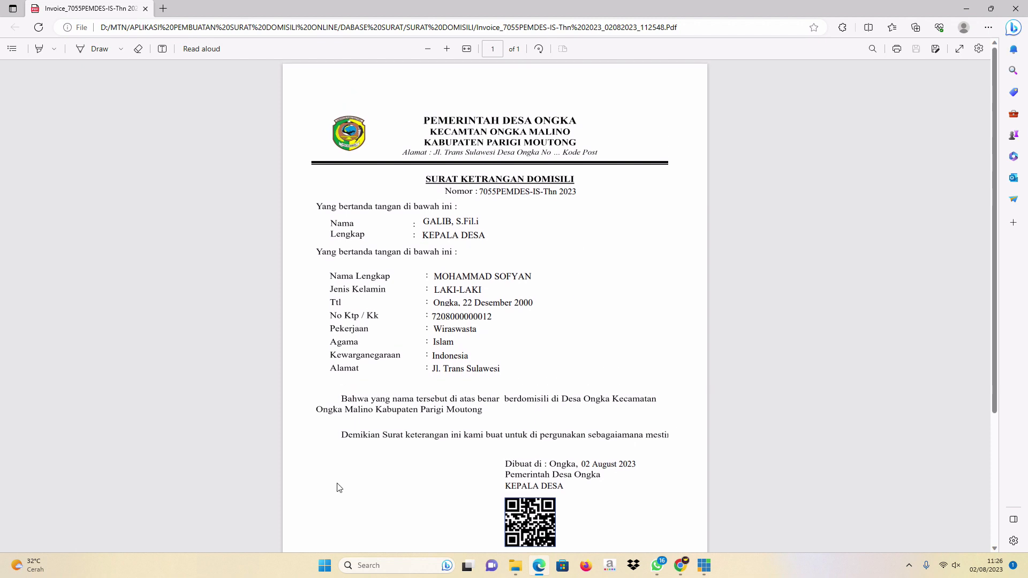
{"action": "scroll", "coordinate": [665, 294], "scroll_direction": "down", "scroll_amount": 5}
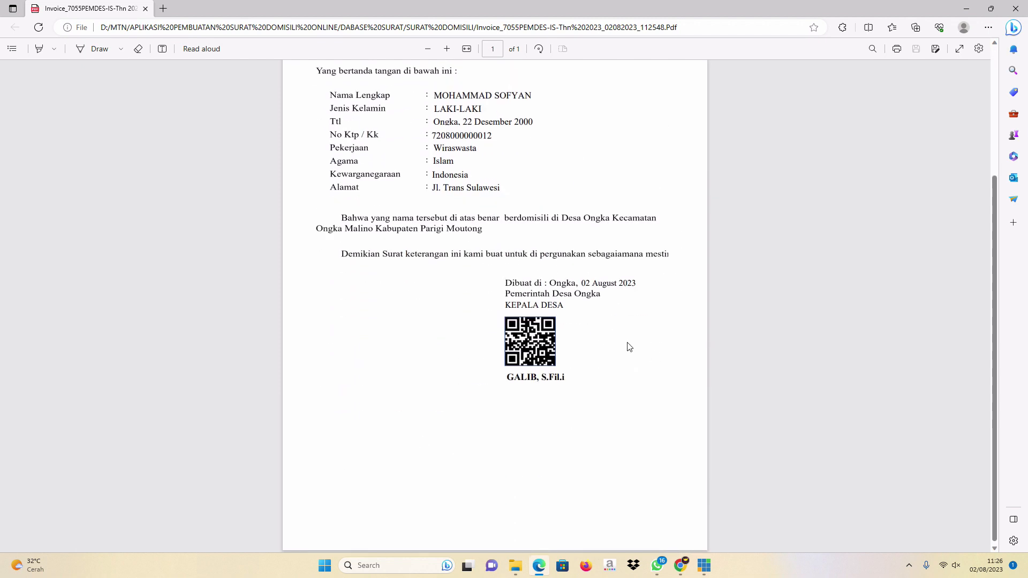
{"action": "scroll", "coordinate": [629, 347], "scroll_direction": "up", "scroll_amount": 5}
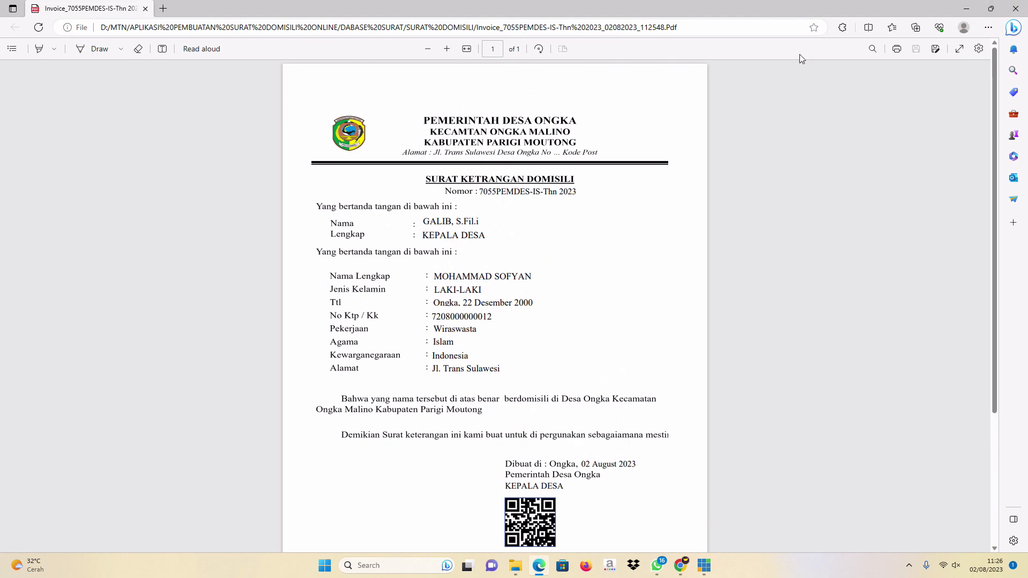
{"action": "left_click", "coordinate": [1015, 9]}
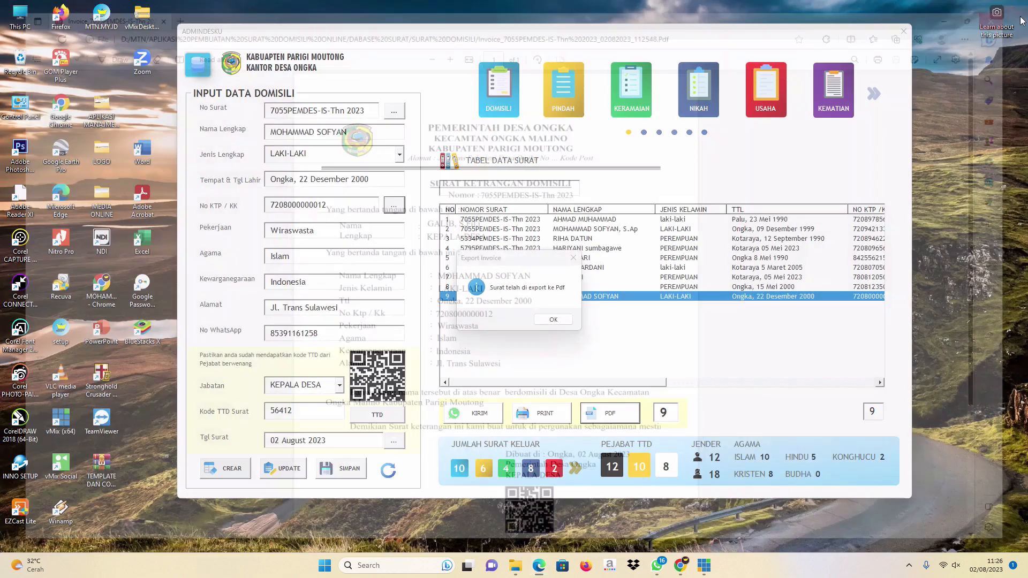
Dismiss the export notice, try picking row 31 in the letter database, then close it.
{"action": "left_click", "coordinate": [553, 319]}
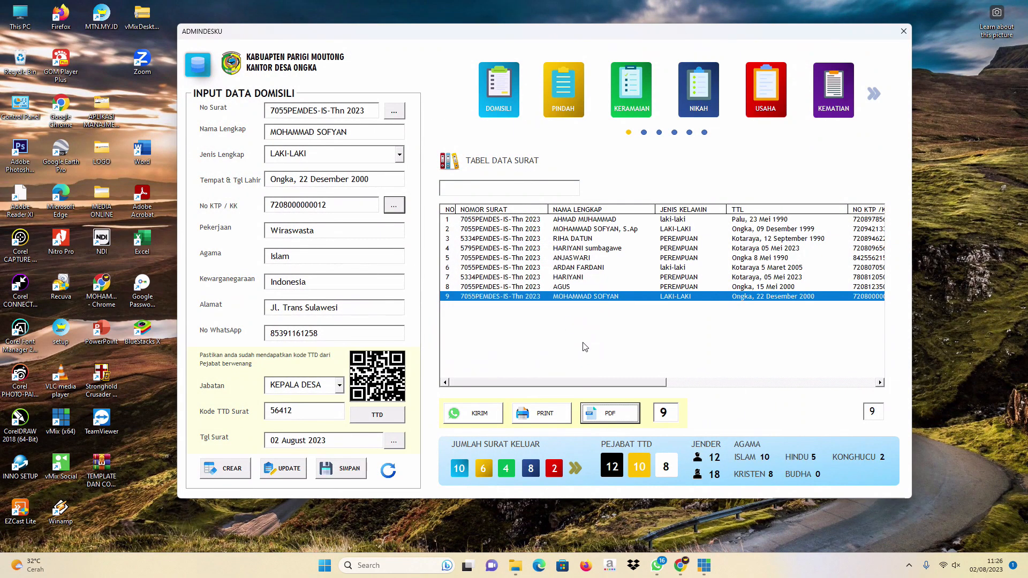
{"action": "left_click", "coordinate": [199, 61]}
{"action": "scroll", "coordinate": [785, 289], "scroll_direction": "down", "scroll_amount": 1}
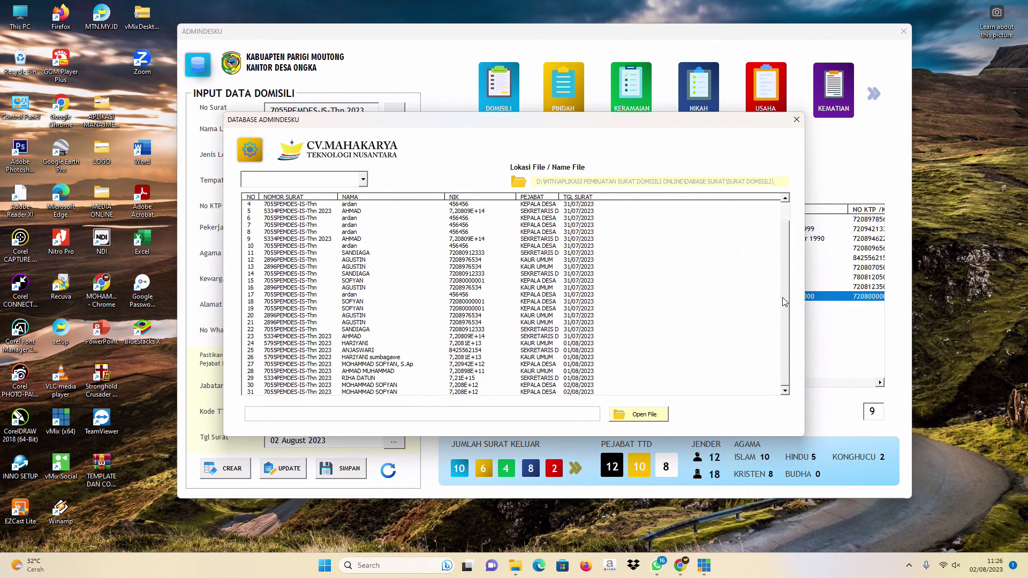
{"action": "double_click", "coordinate": [372, 392]}
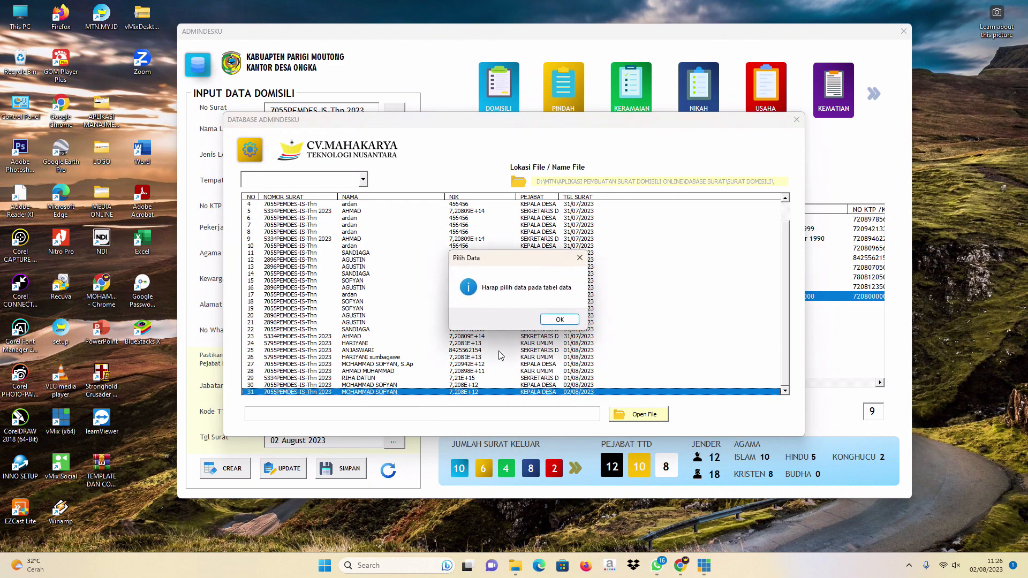
{"action": "left_click", "coordinate": [566, 321]}
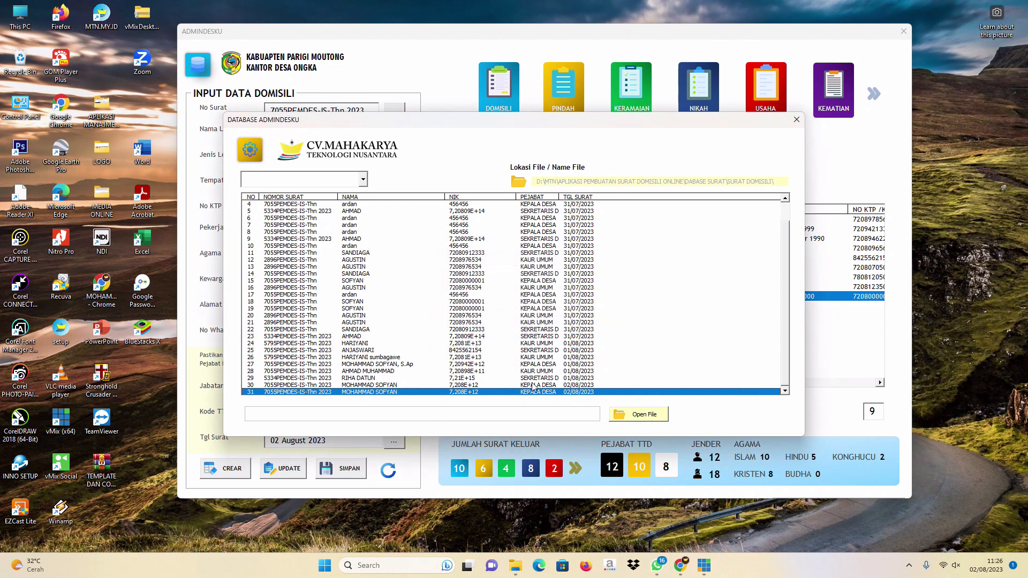
{"action": "left_click", "coordinate": [798, 121]}
Reopen the letter database, select row 31 and open its saved PDF file.
{"action": "left_click", "coordinate": [196, 70]}
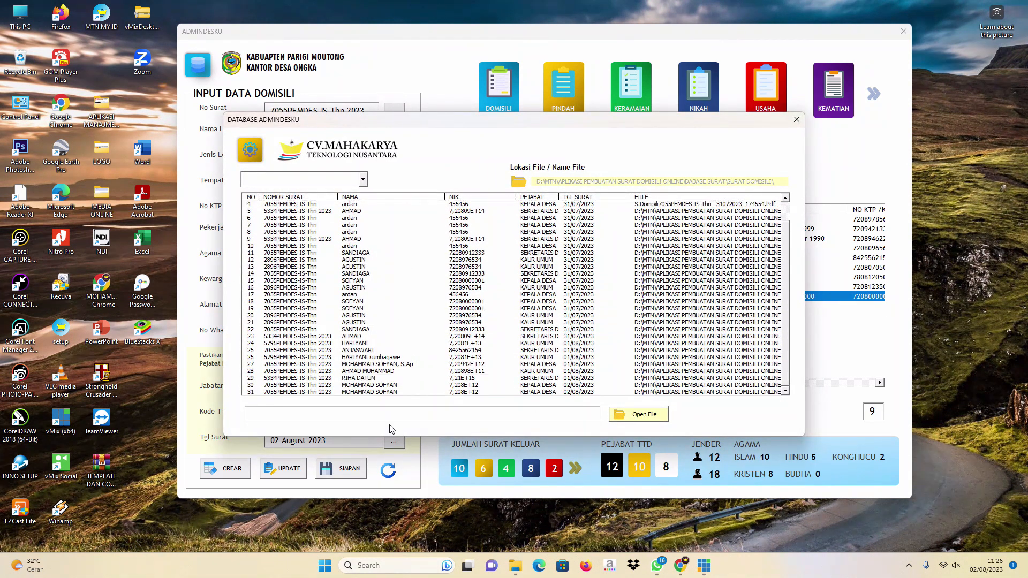
{"action": "left_click", "coordinate": [358, 392]}
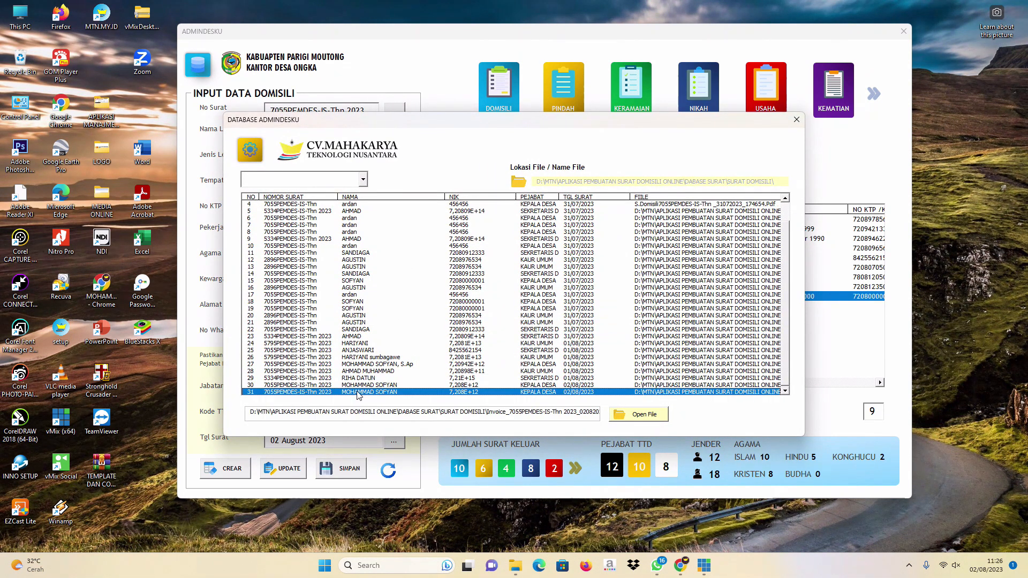
{"action": "left_click", "coordinate": [645, 419]}
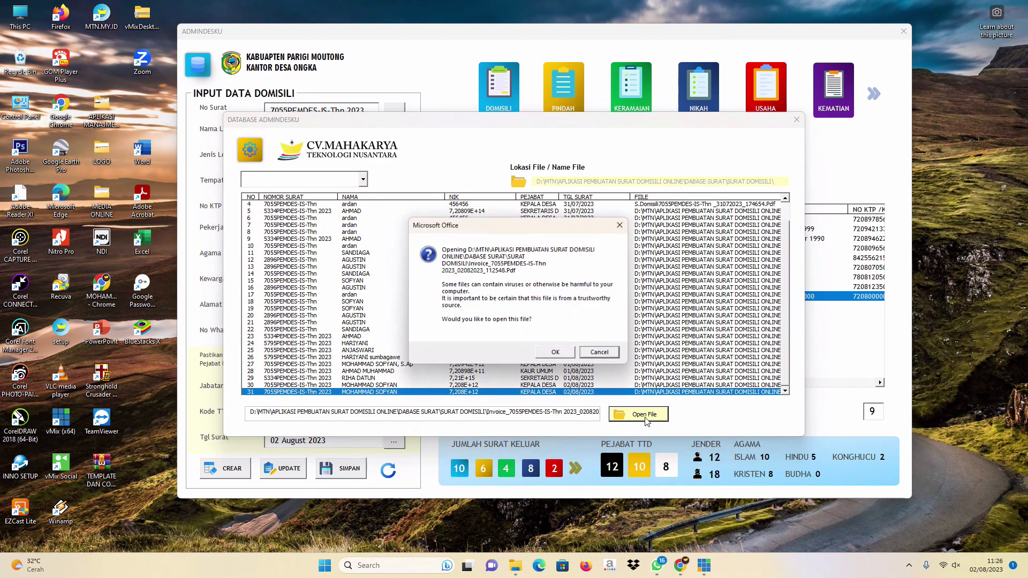
{"action": "left_click", "coordinate": [557, 353]}
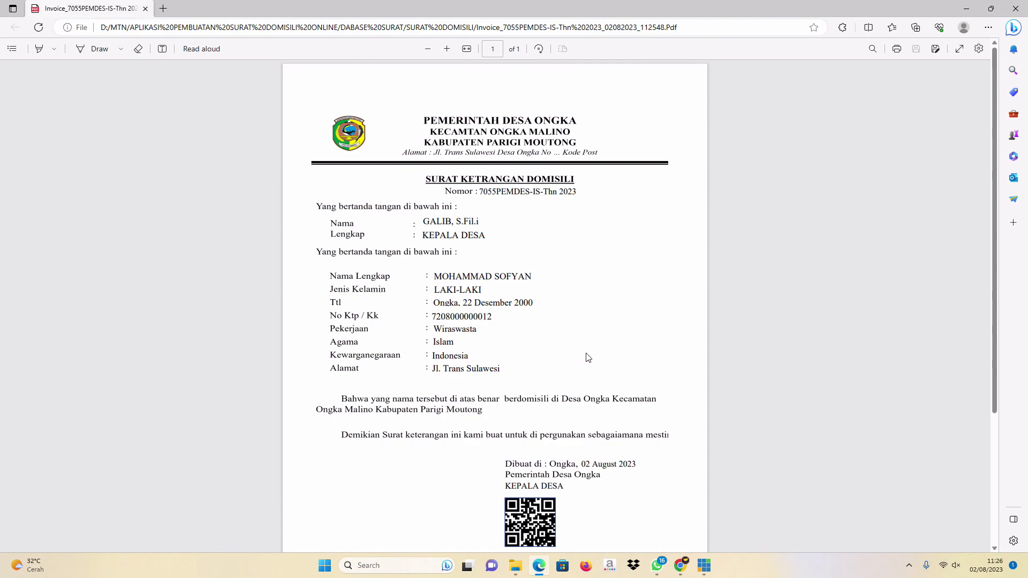
{"action": "scroll", "coordinate": [588, 358], "scroll_direction": "down", "scroll_amount": 3}
{"action": "scroll", "coordinate": [588, 354], "scroll_direction": "up", "scroll_amount": 3}
Close the PDF viewer and database, then print record 9's domicile letter.
{"action": "left_click", "coordinate": [1016, 9]}
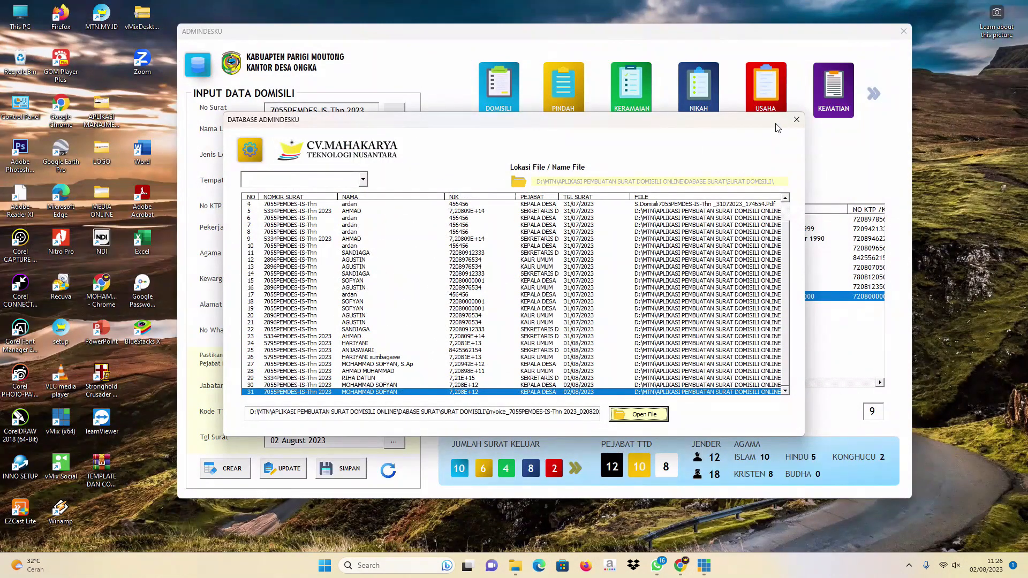
{"action": "left_click", "coordinate": [797, 120]}
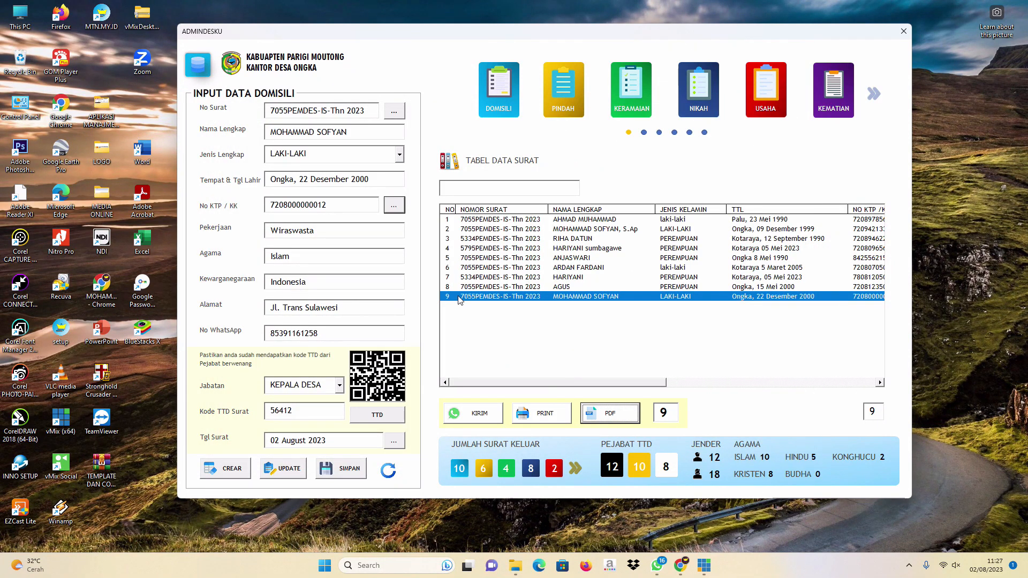
{"action": "left_click_drag", "start_coordinate": [666, 413], "coordinate": [663, 413]}
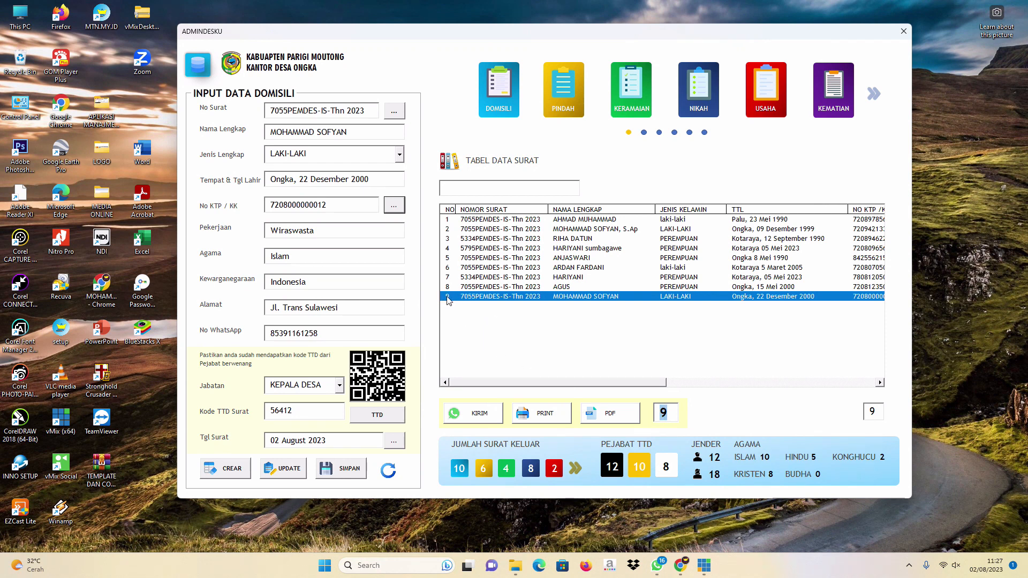
{"action": "left_click", "coordinate": [675, 411]}
{"action": "left_click_drag", "start_coordinate": [676, 412], "coordinate": [664, 412]}
{"action": "left_click", "coordinate": [550, 417]}
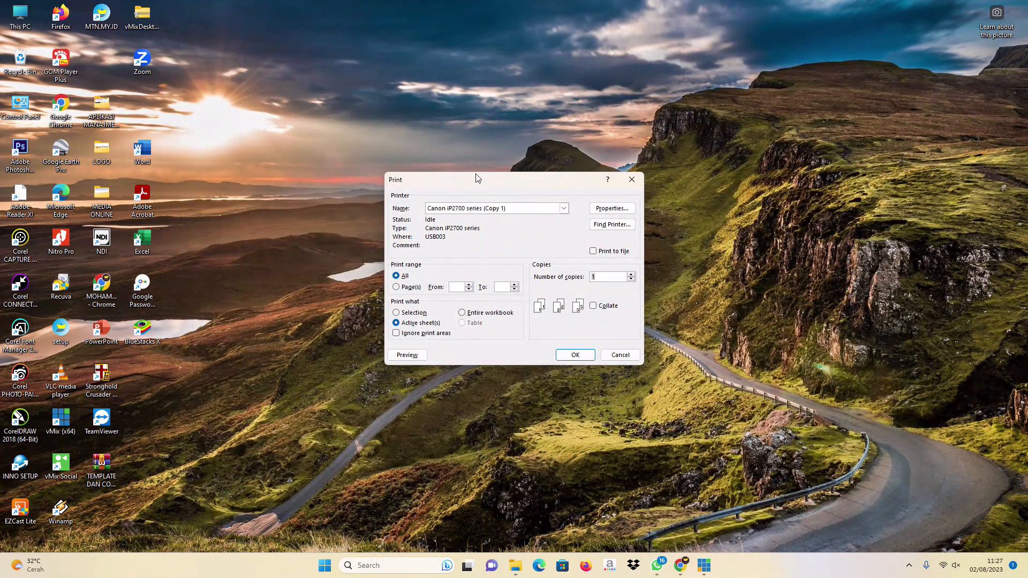
Move the Print dialog higher, then close it without printing.
{"action": "left_click_drag", "start_coordinate": [483, 182], "coordinate": [485, 136]}
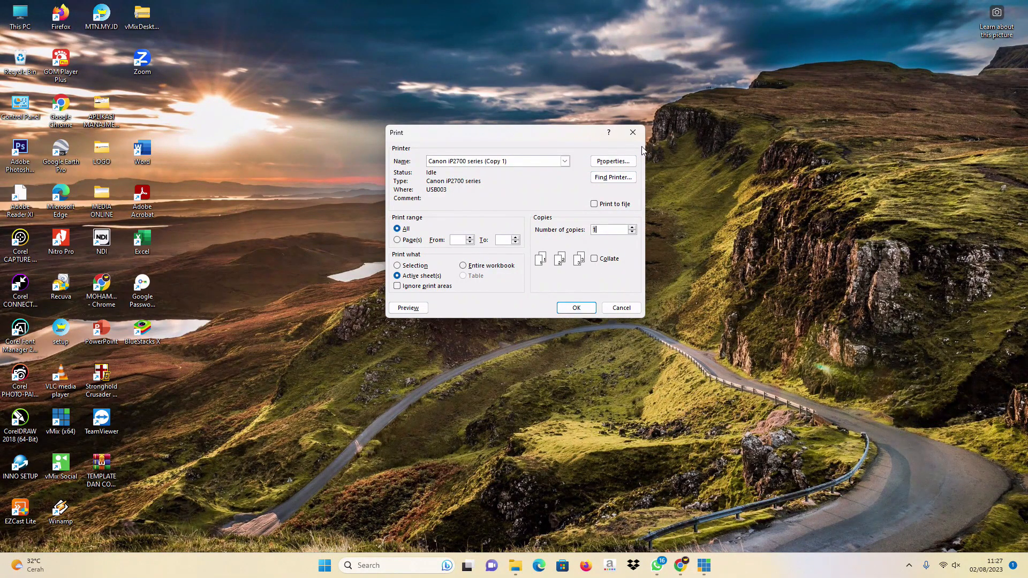
{"action": "left_click", "coordinate": [633, 133]}
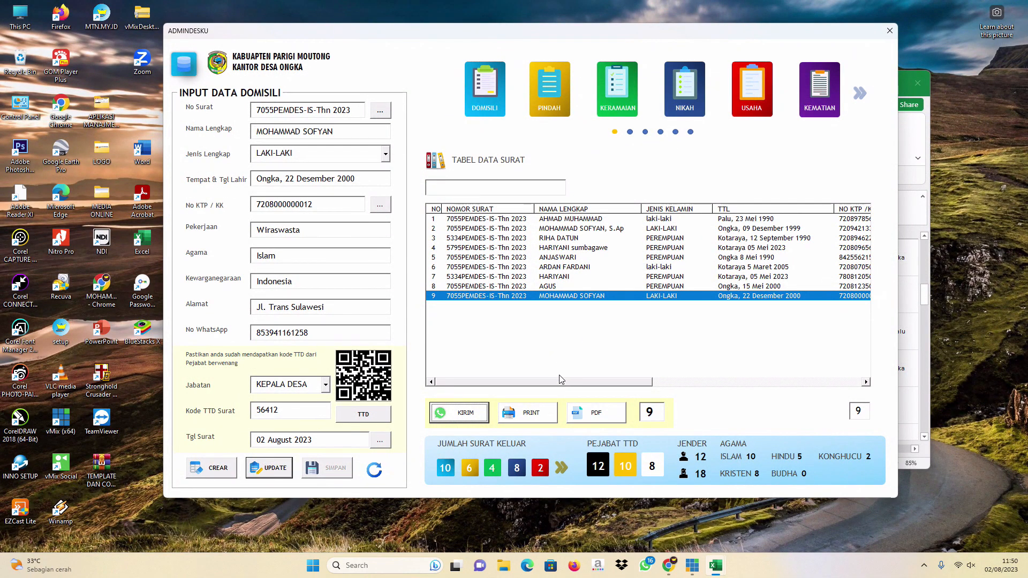
Remove the extra 1 from record 9's WhatsApp number, update, reload row 9, and send via KIRIM.
{"action": "left_click", "coordinate": [282, 333]}
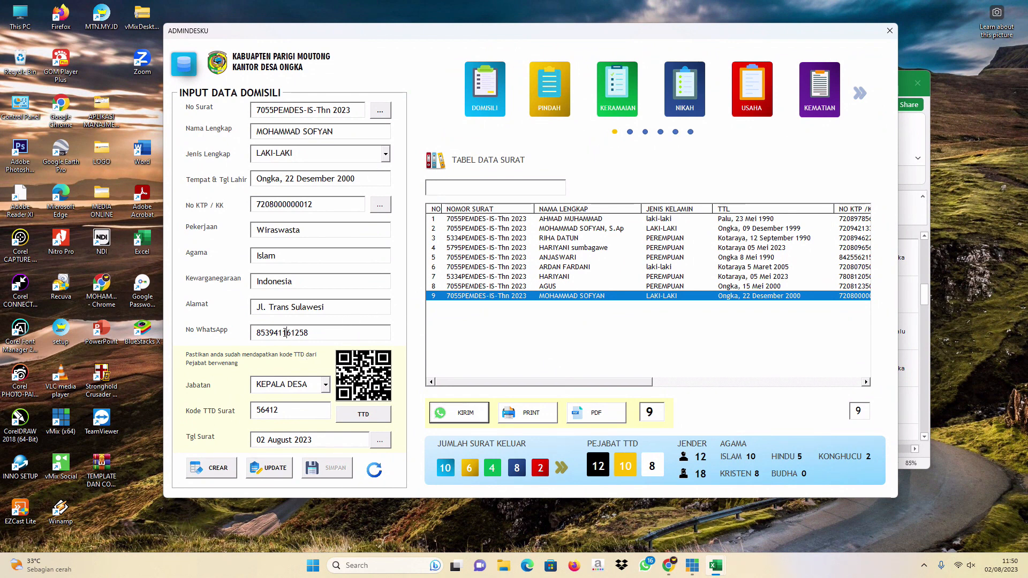
{"action": "key", "text": "Delete"}
{"action": "left_click", "coordinate": [272, 471]}
{"action": "left_click", "coordinate": [539, 329]}
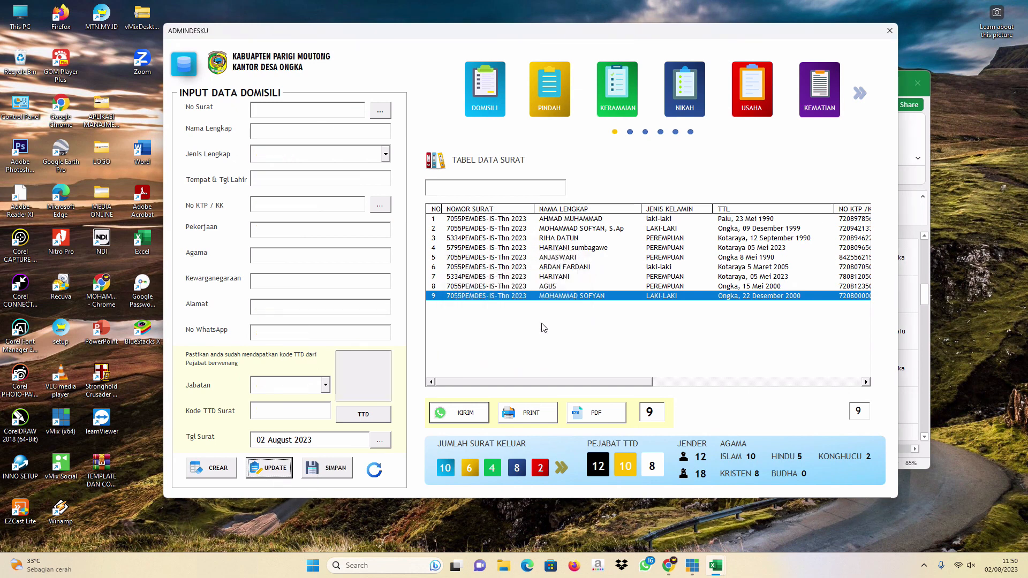
{"action": "double_click", "coordinate": [533, 298]}
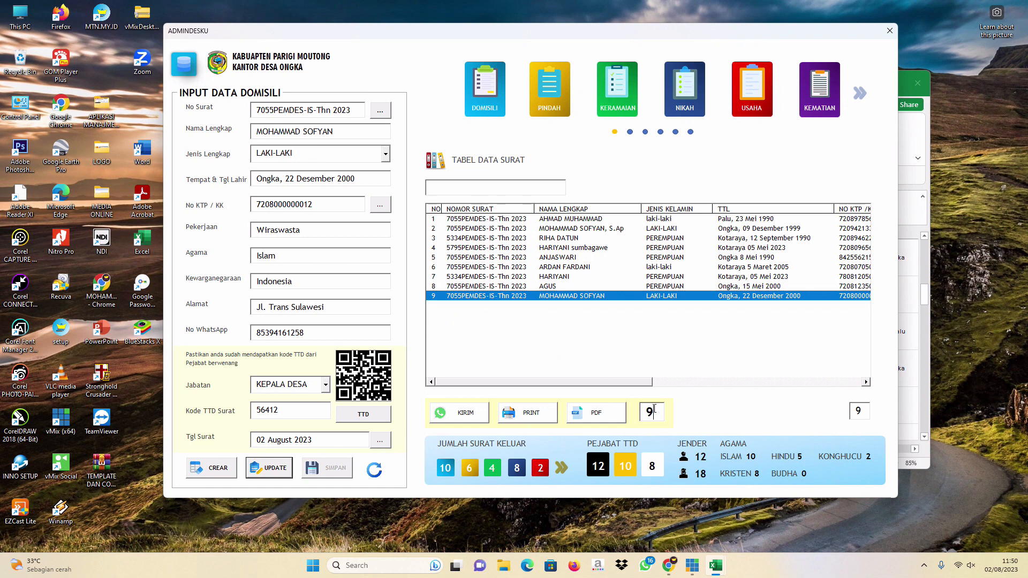
{"action": "left_click", "coordinate": [482, 413]}
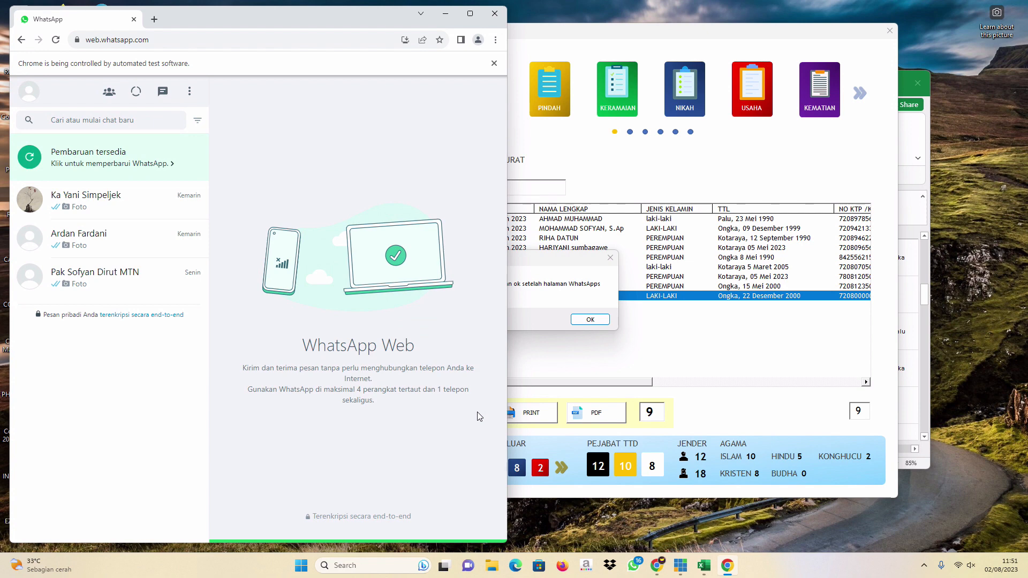
Confirm the continue prompt and bring WhatsApp Web forward to send the letter image.
{"action": "left_click", "coordinate": [589, 320]}
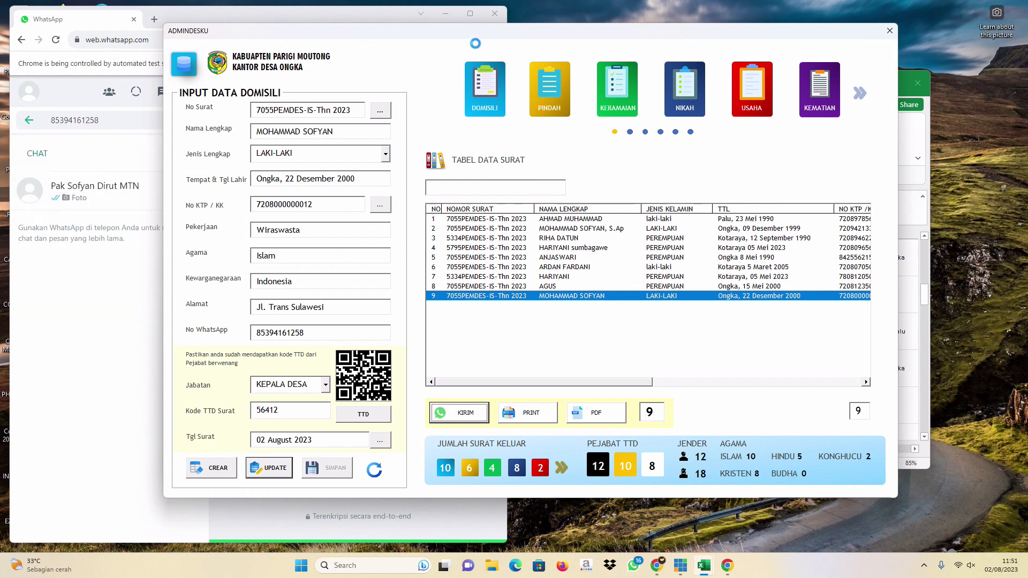
{"action": "left_click", "coordinate": [354, 15]}
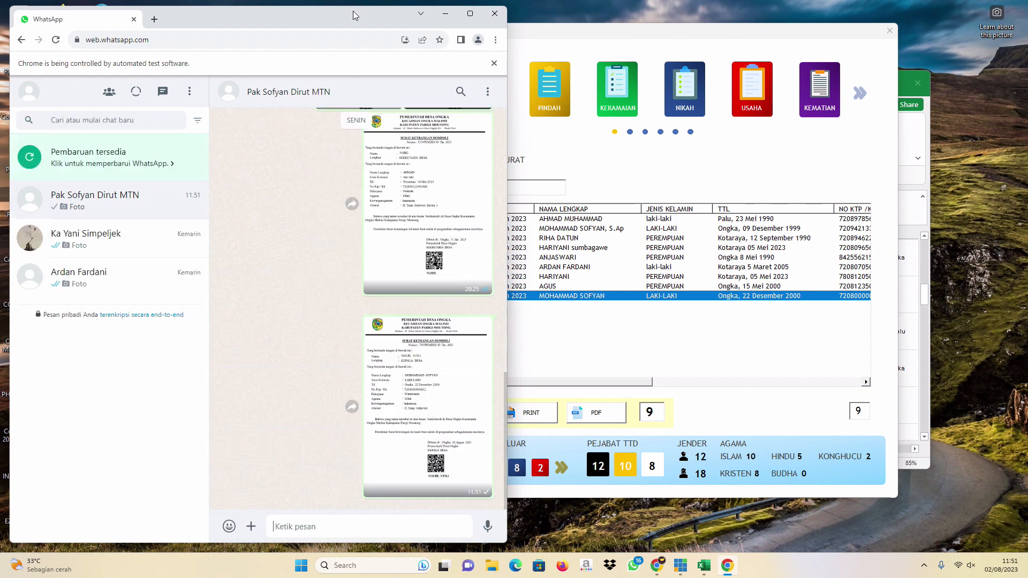
View the sent letter image full size and zoomed, then close the viewer and minimize Chrome.
{"action": "left_click", "coordinate": [443, 370]}
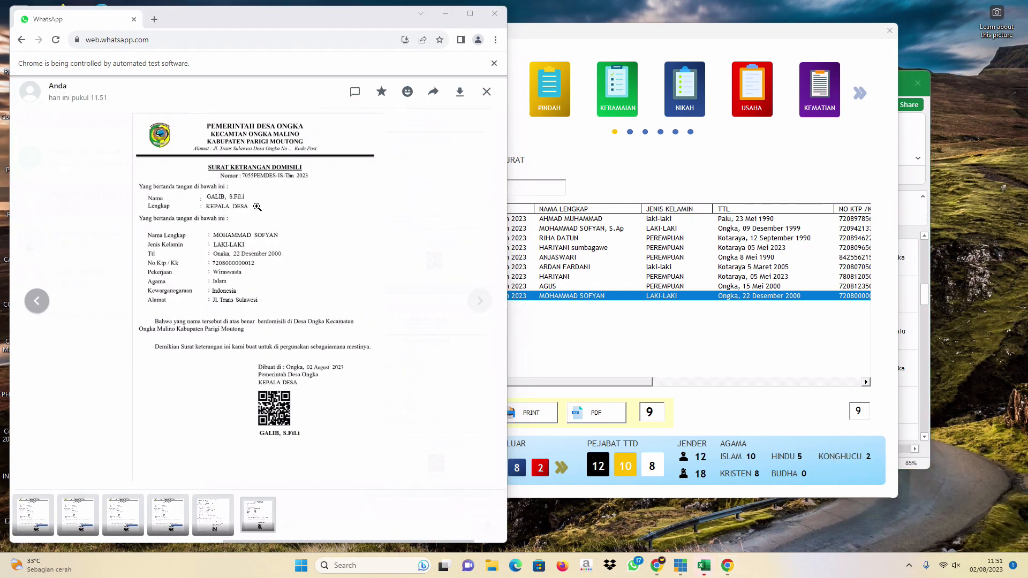
{"action": "left_click", "coordinate": [223, 239]}
{"action": "left_click", "coordinate": [334, 242]}
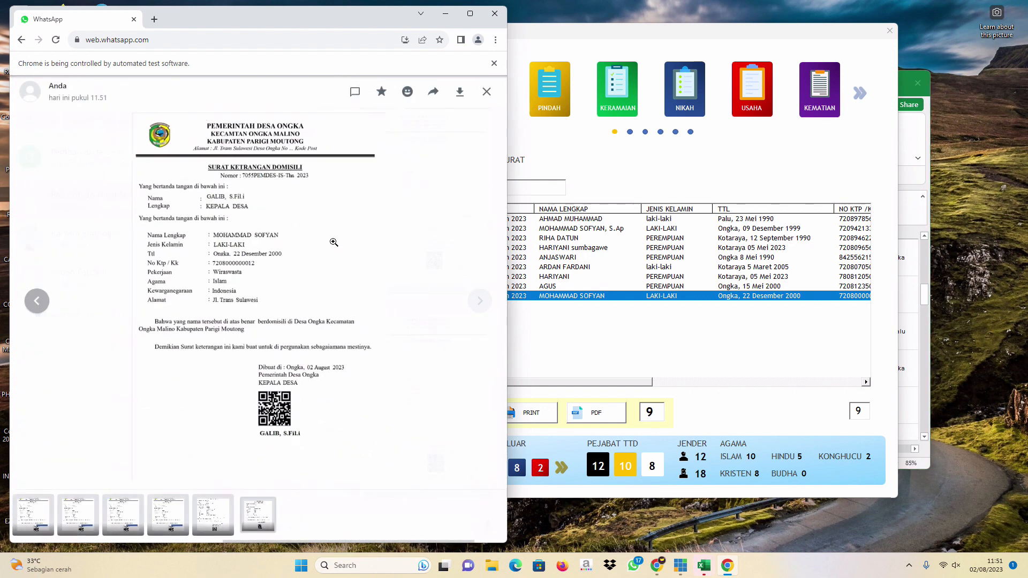
{"action": "left_click", "coordinate": [490, 94]}
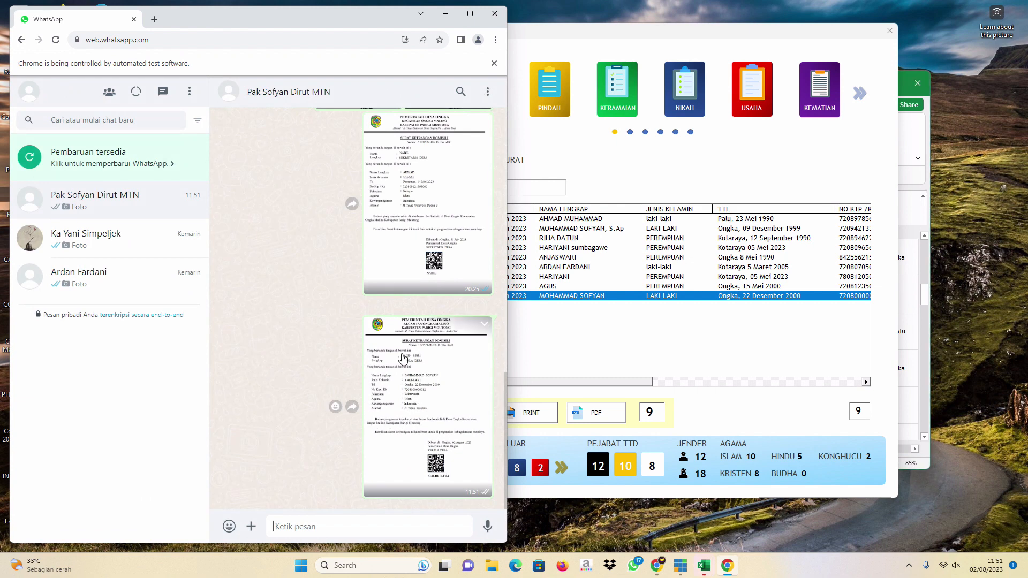
{"action": "left_click", "coordinate": [445, 17]}
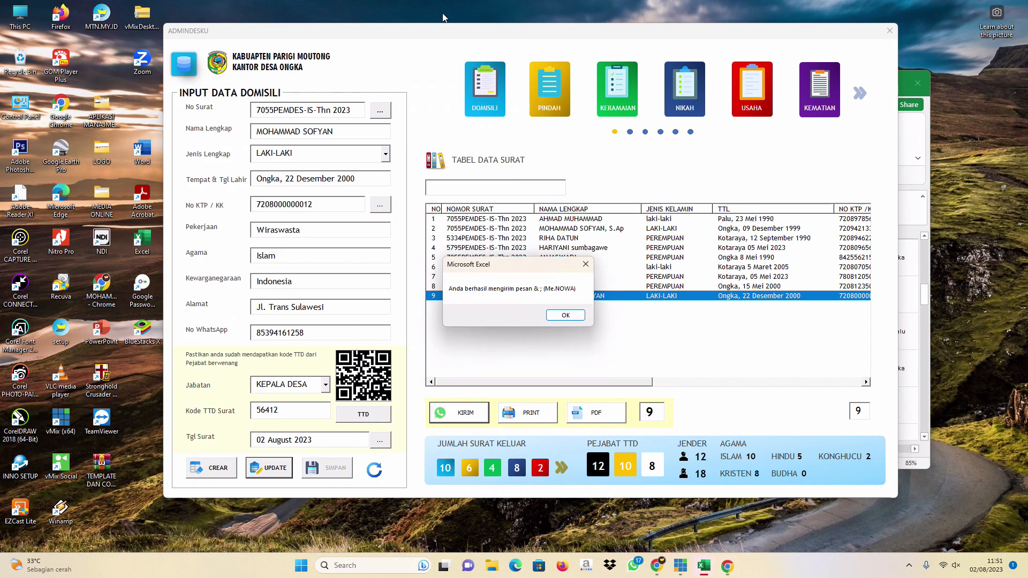
Dismiss the 'Anda berhasil mengirim pesan' notice, then check the WhatsApp number and rows 8 and 9.
{"action": "left_click", "coordinate": [565, 316]}
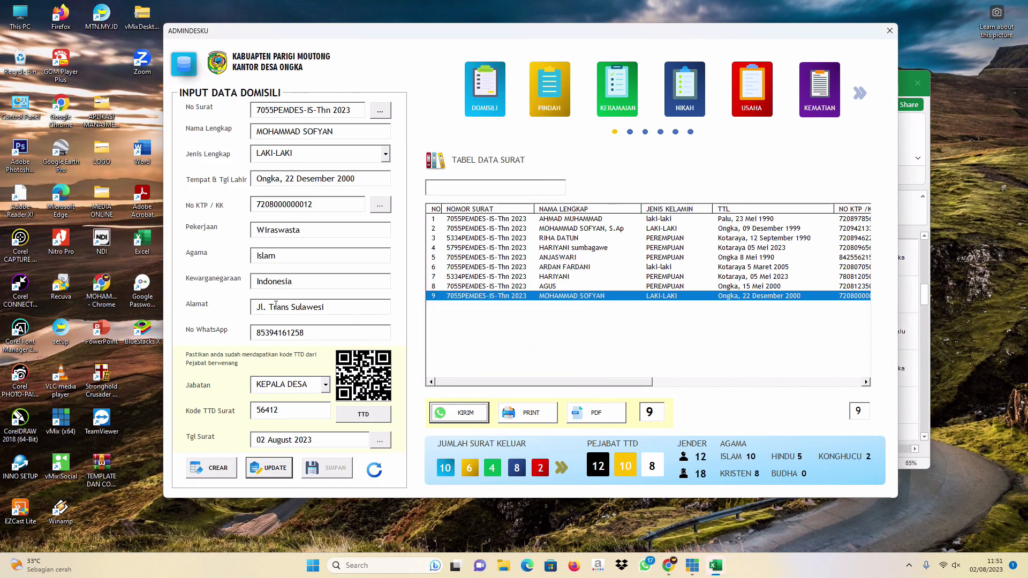
{"action": "left_click_drag", "start_coordinate": [321, 333], "coordinate": [242, 335]}
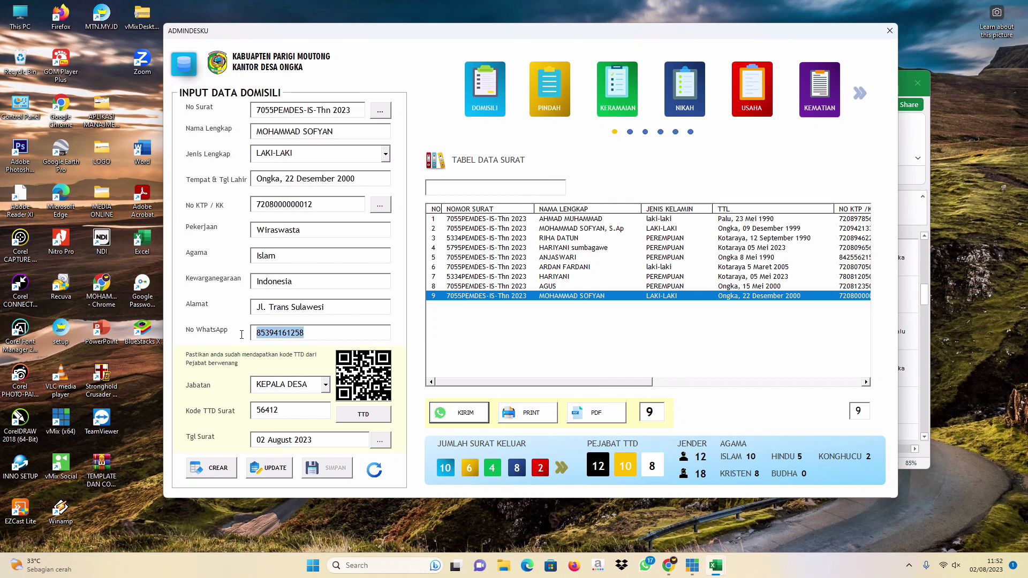
{"action": "left_click", "coordinate": [314, 332]}
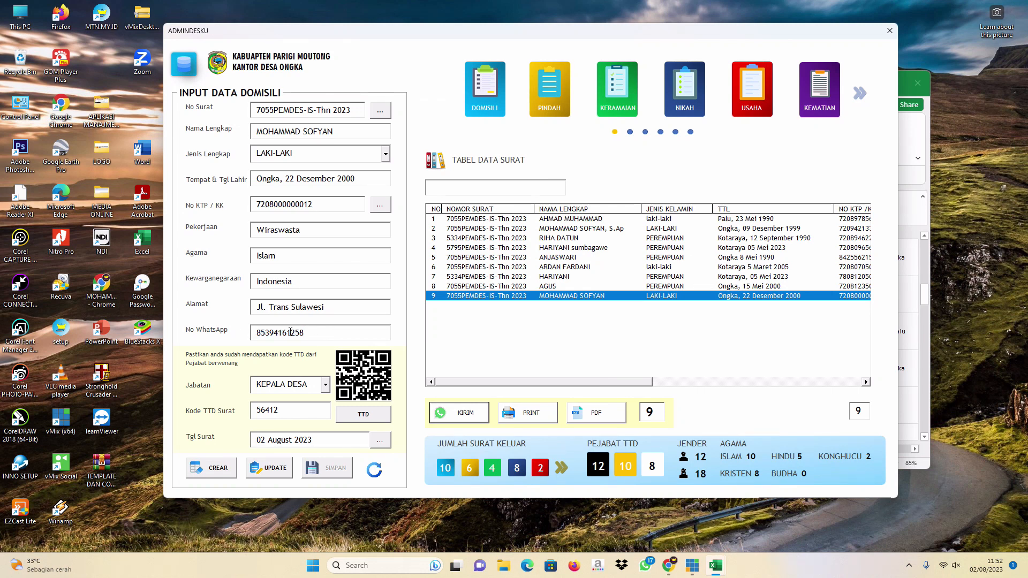
{"action": "double_click", "coordinate": [265, 332]}
{"action": "left_click", "coordinate": [304, 333]}
{"action": "left_click", "coordinate": [564, 286]}
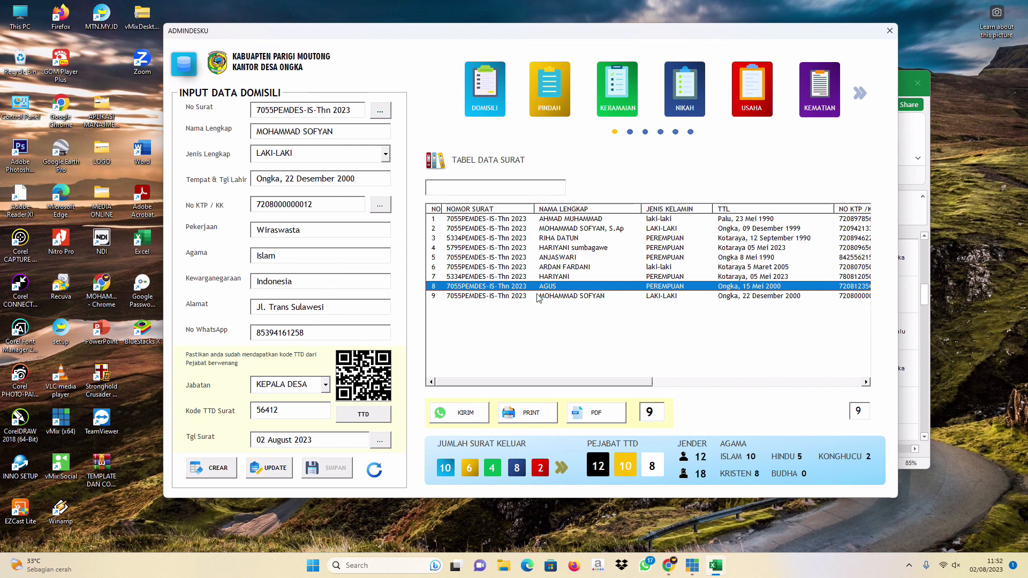
{"action": "left_click", "coordinate": [518, 297]}
{"action": "left_click_drag", "start_coordinate": [486, 382], "coordinate": [454, 390]}
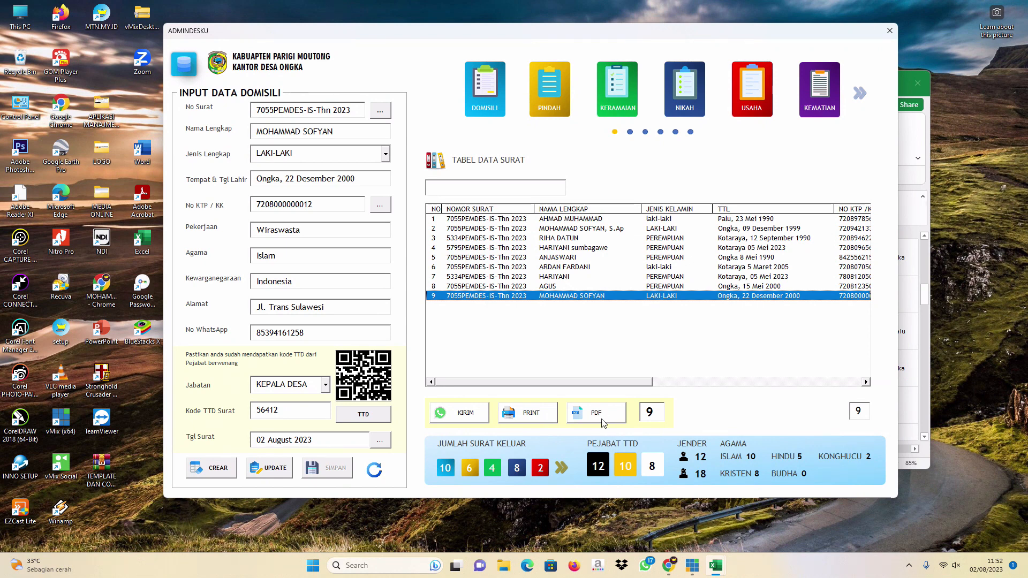
Clear the domicile form with refresh, then open the PINDAH letter input form.
{"action": "left_click", "coordinate": [375, 470]}
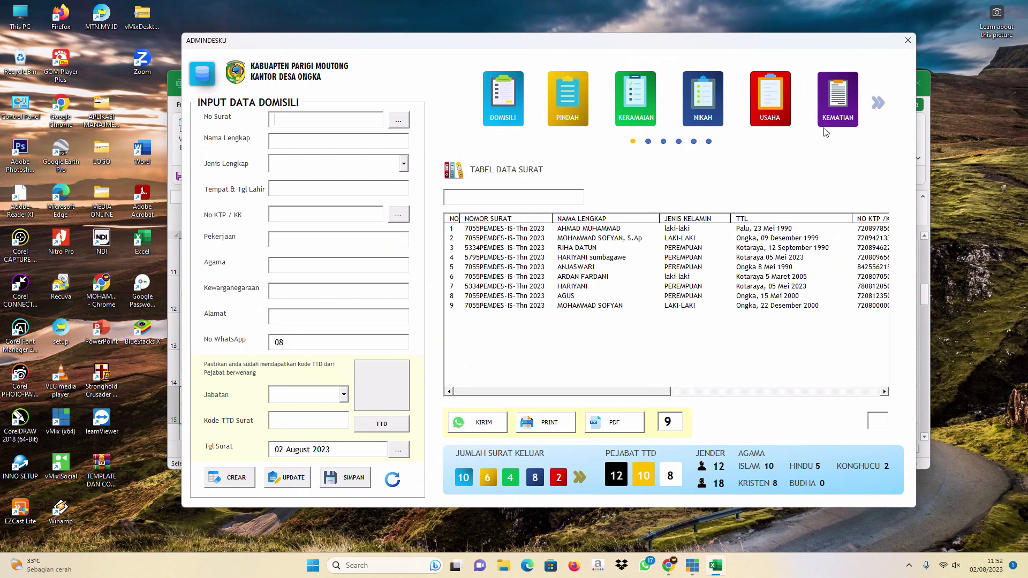
{"action": "left_click", "coordinate": [876, 105]}
{"action": "left_click", "coordinate": [451, 105]}
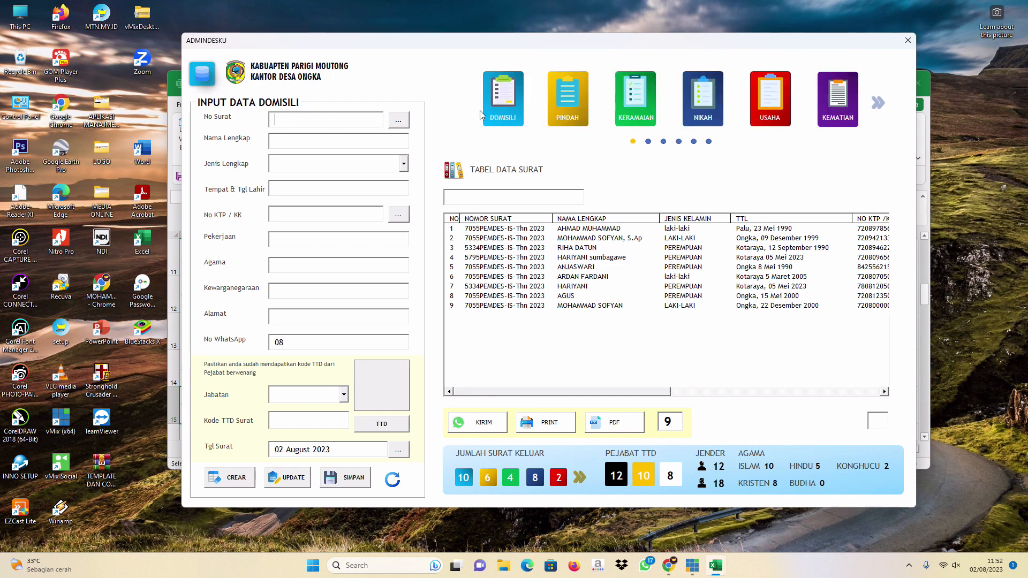
{"action": "left_click", "coordinate": [577, 106]}
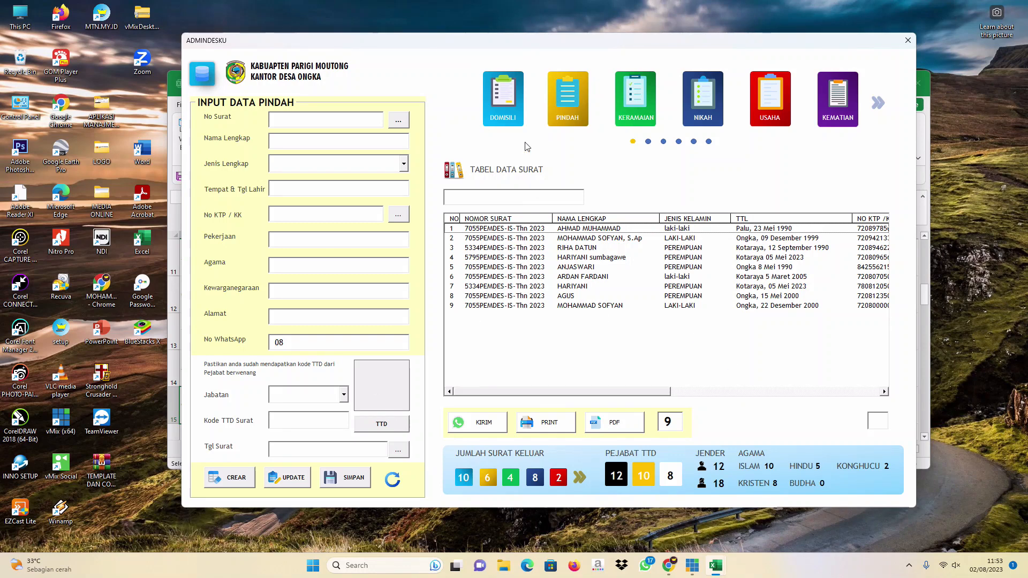
{"action": "left_click", "coordinate": [881, 110]}
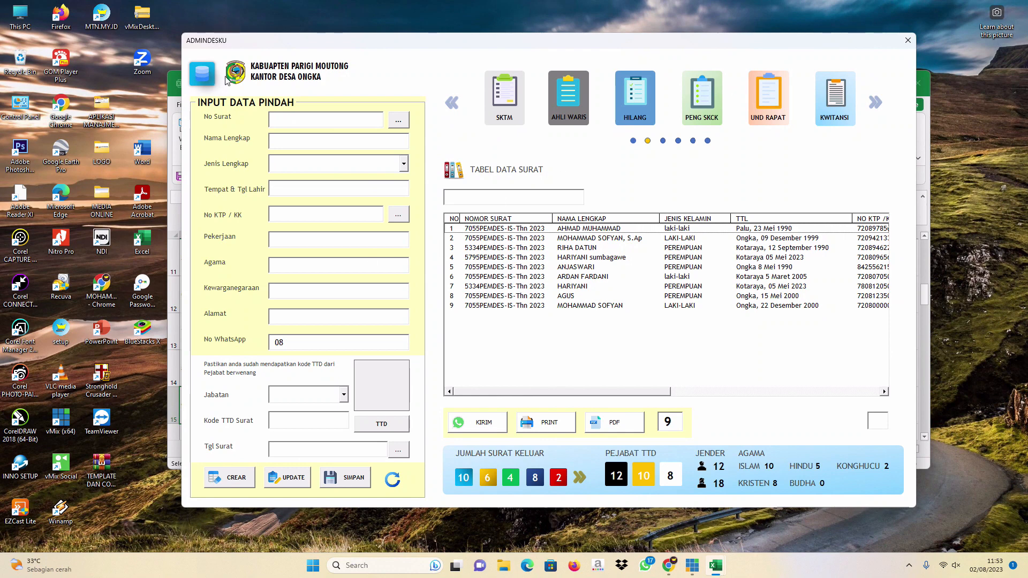
{"action": "left_click", "coordinate": [459, 103]}
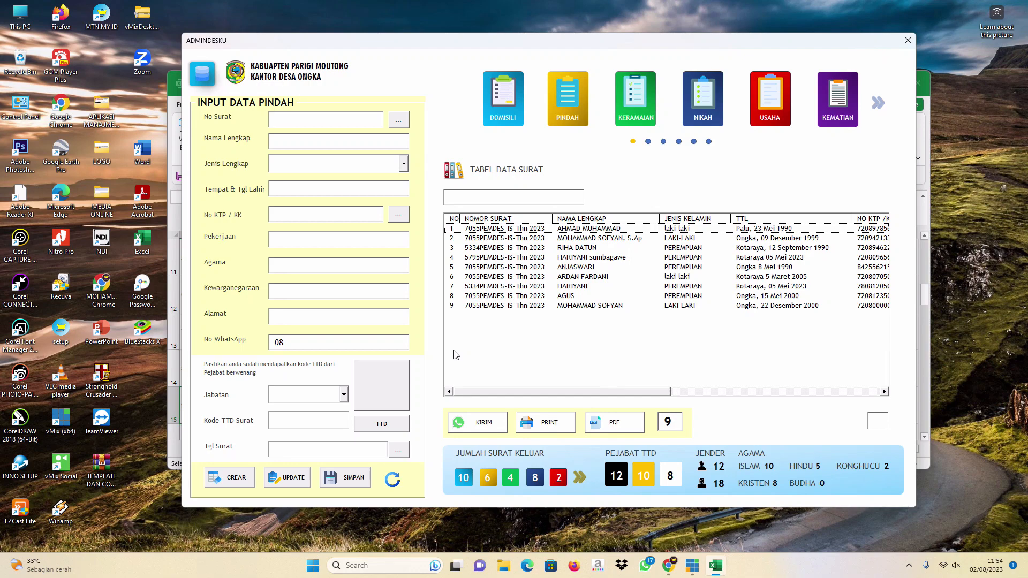
{"action": "left_click_drag", "start_coordinate": [487, 392], "coordinate": [656, 403]}
{"action": "left_click_drag", "start_coordinate": [695, 46], "coordinate": [644, 479]}
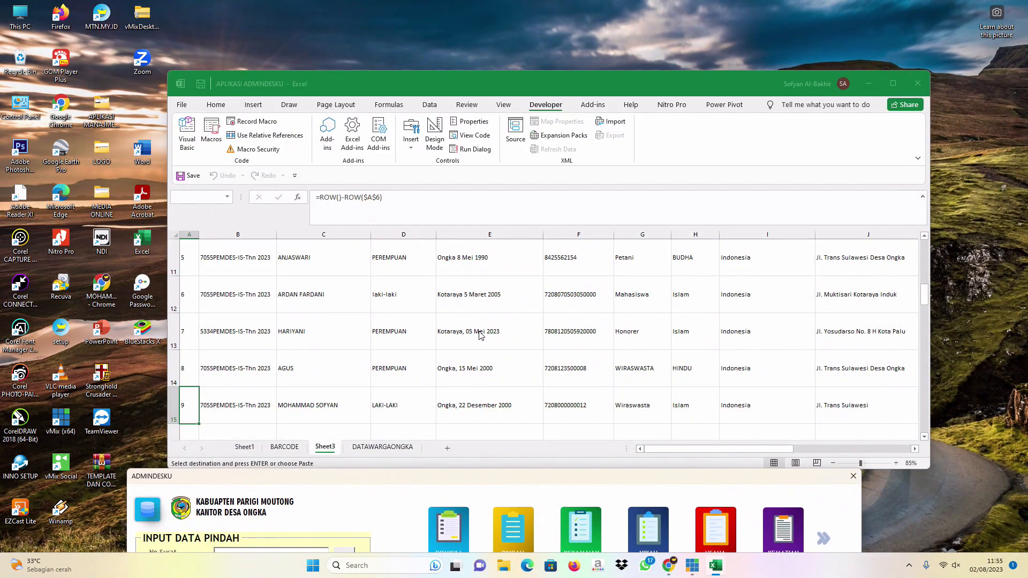
{"action": "left_click_drag", "start_coordinate": [488, 473], "coordinate": [529, 51]}
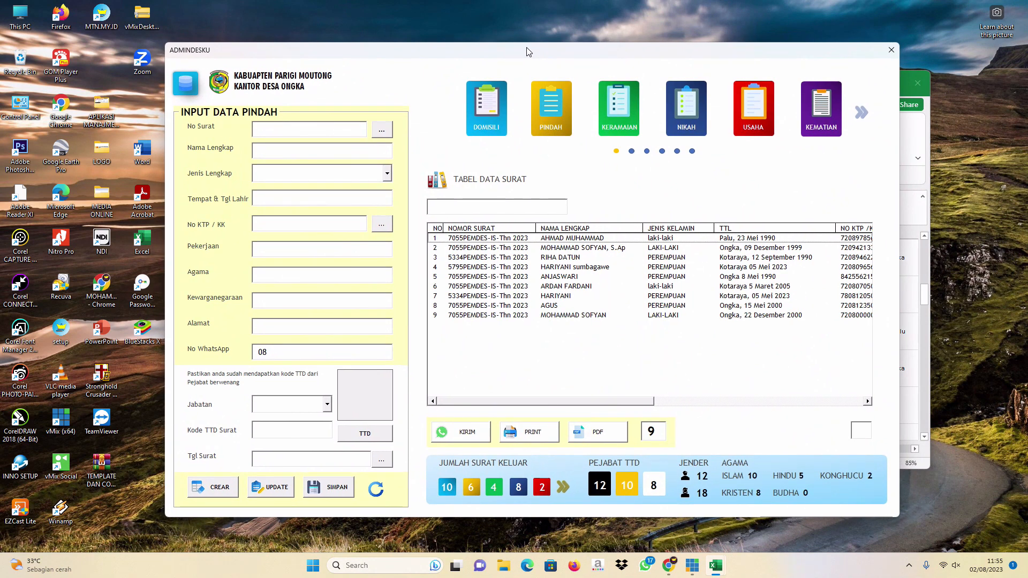
Nudge the form window into place and switch to the DOMISILI input form.
{"action": "left_click_drag", "start_coordinate": [508, 52], "coordinate": [513, 43]}
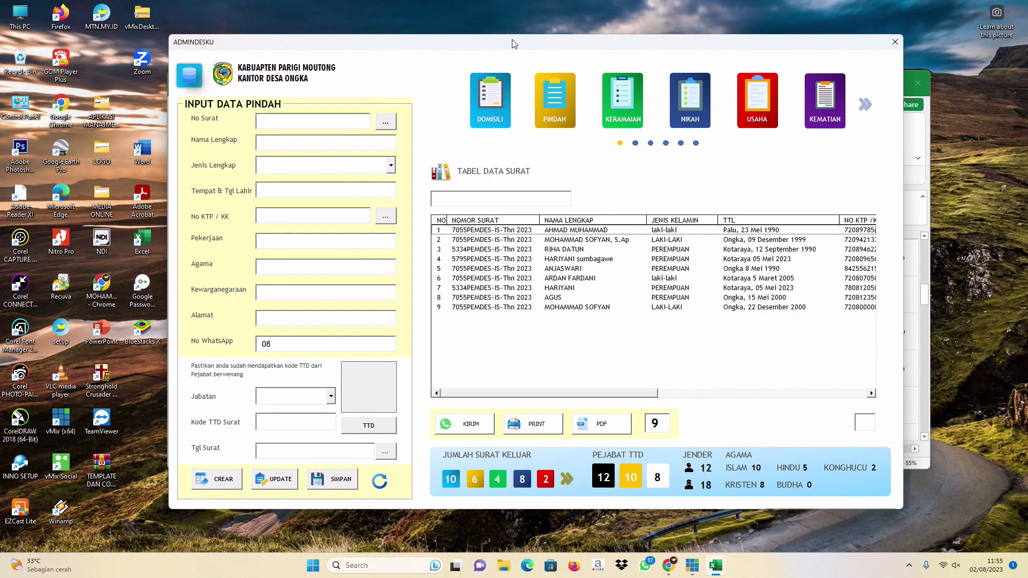
{"action": "left_click_drag", "start_coordinate": [512, 43], "coordinate": [509, 46]}
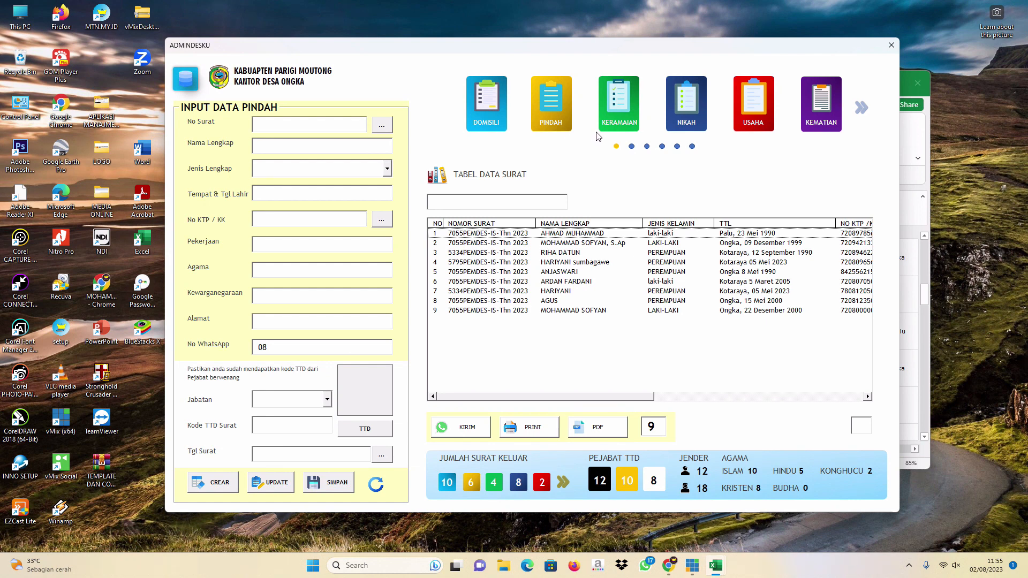
{"action": "left_click_drag", "start_coordinate": [579, 46], "coordinate": [579, 45]}
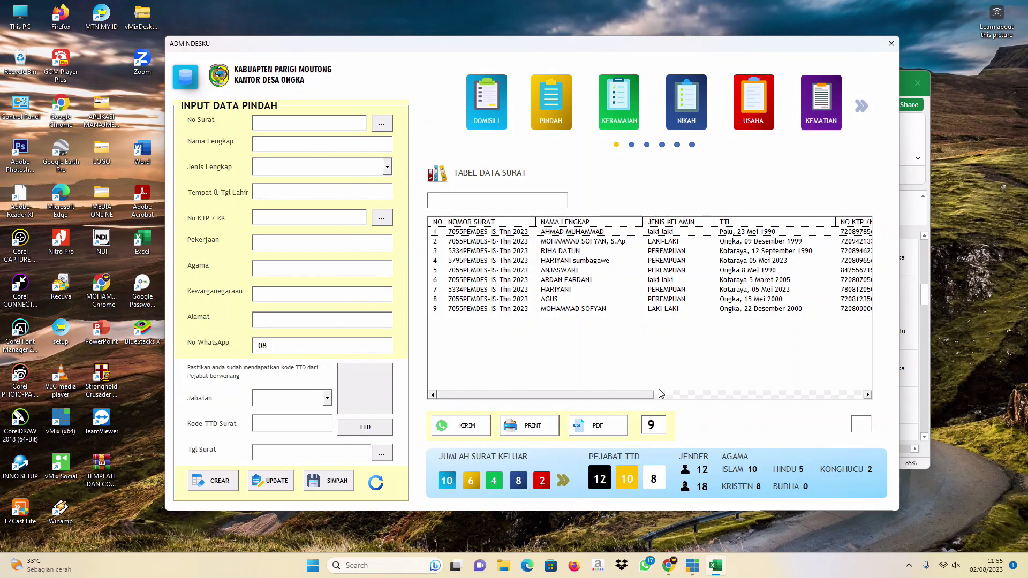
{"action": "left_click", "coordinate": [490, 121]}
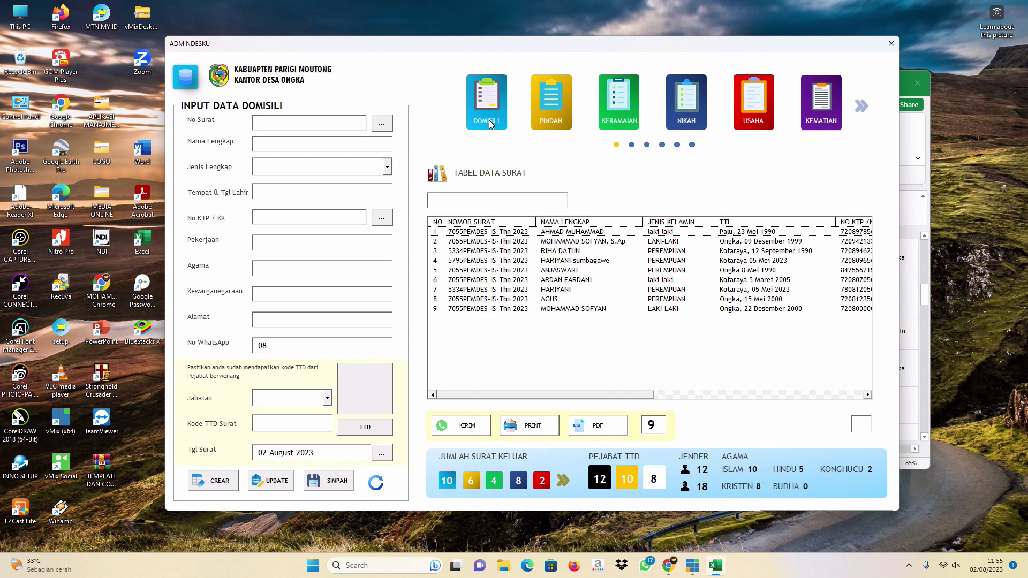